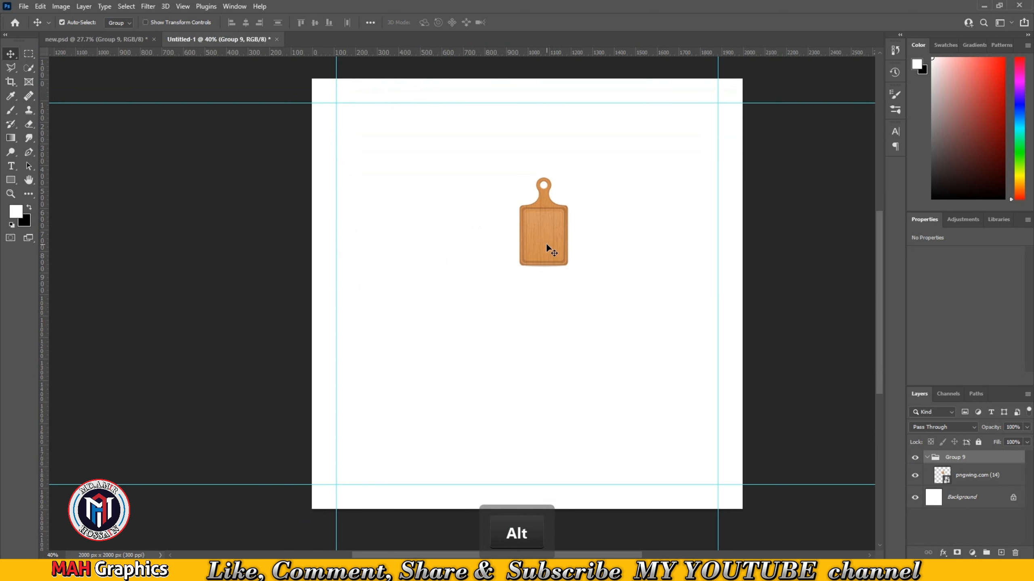
- Scale the cutting board image up with Free Transform so its wood covers the right part of the canvas
key(ctrl+t)
drag(534, 298, 532, 287)
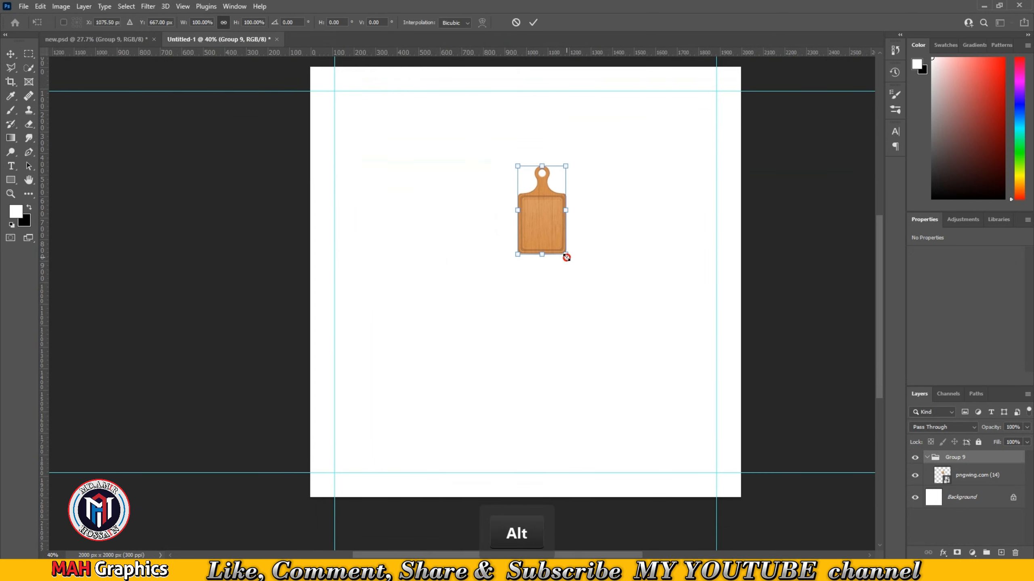
drag(566, 256, 782, 513)
scroll(644, 365, down, 5)
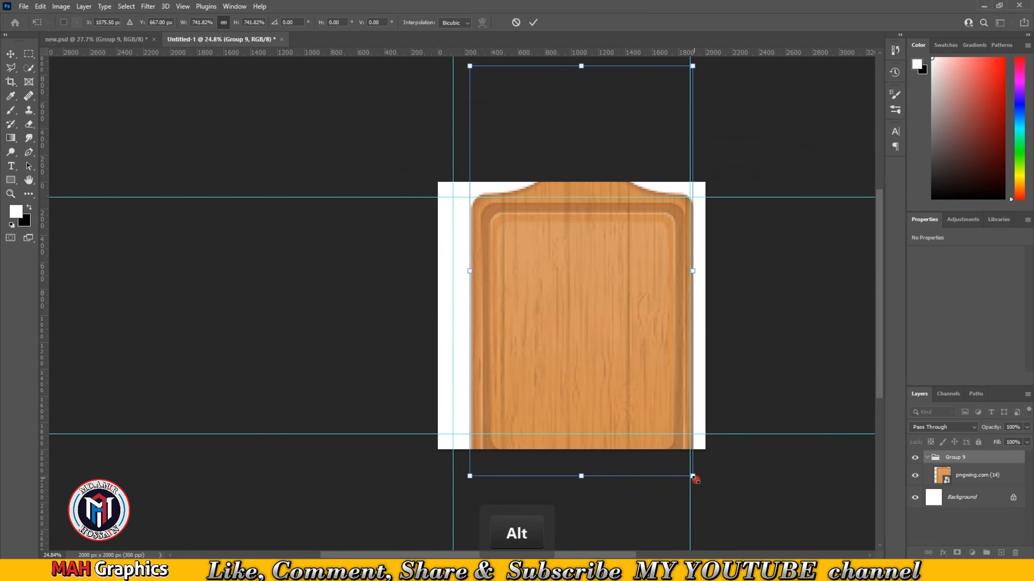
drag(695, 479, 748, 526)
drag(611, 381, 686, 287)
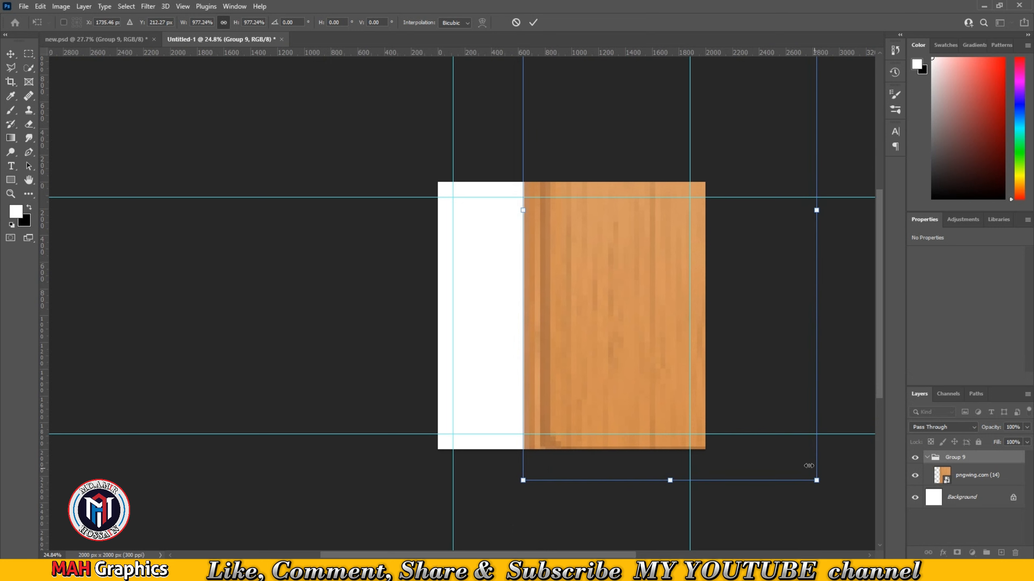
drag(808, 466, 787, 442)
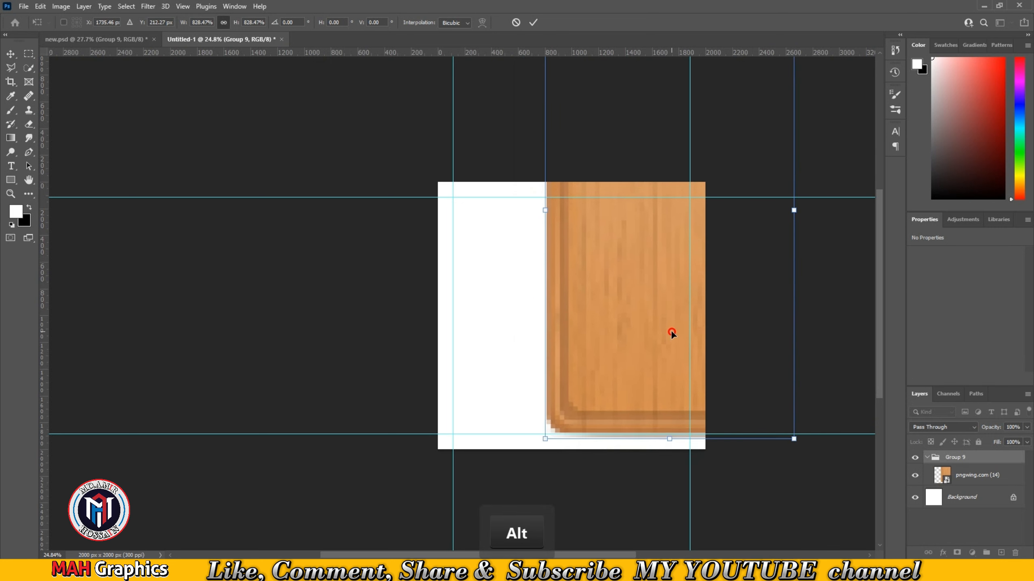
drag(672, 332, 671, 370)
drag(796, 477, 810, 490)
drag(600, 324, 613, 323)
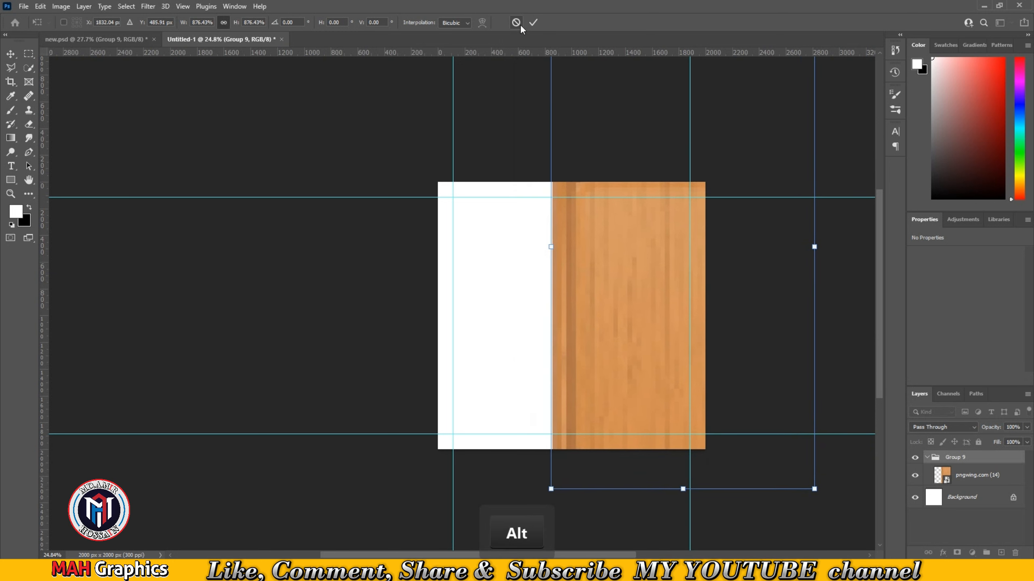
click(534, 22)
- Reposition the enlarged wood board slightly up and to the left
scroll(674, 276, up, 5)
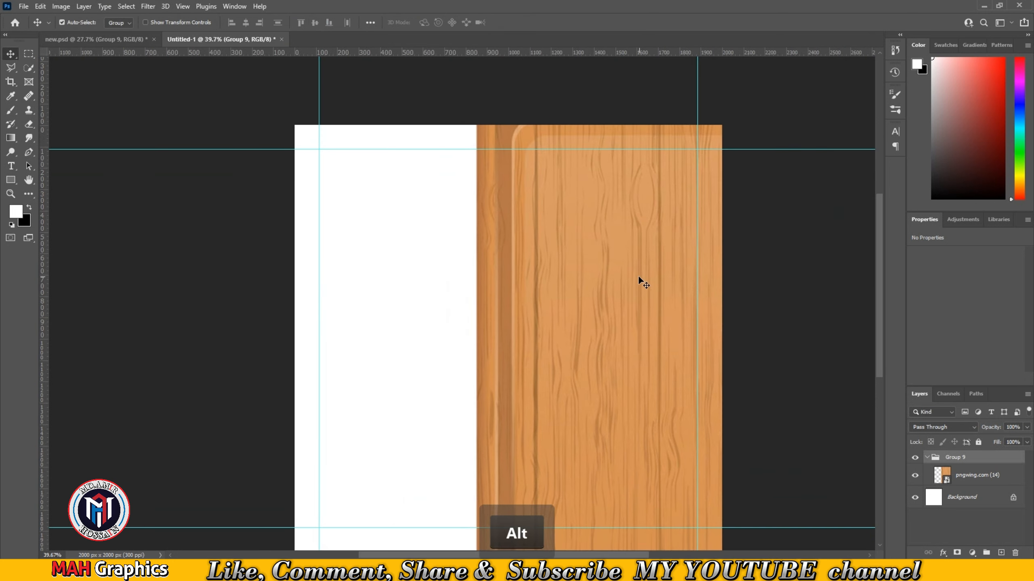
drag(638, 276, 622, 263)
drag(629, 338, 590, 311)
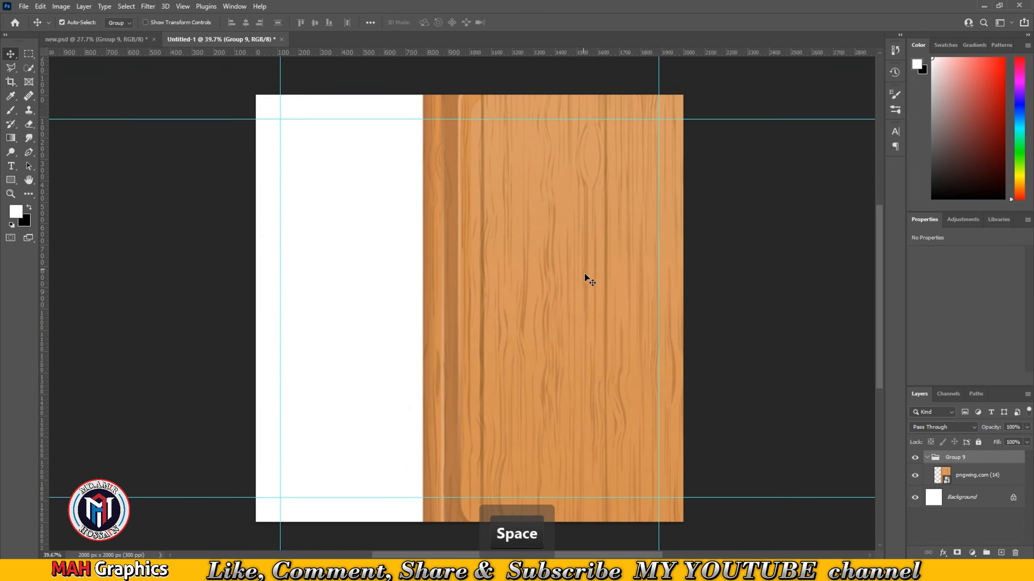
- Ungroup Group 9 and select the wood image layer
scroll(586, 224, up, 3)
drag(585, 227, 593, 225)
scroll(593, 225, down, 4)
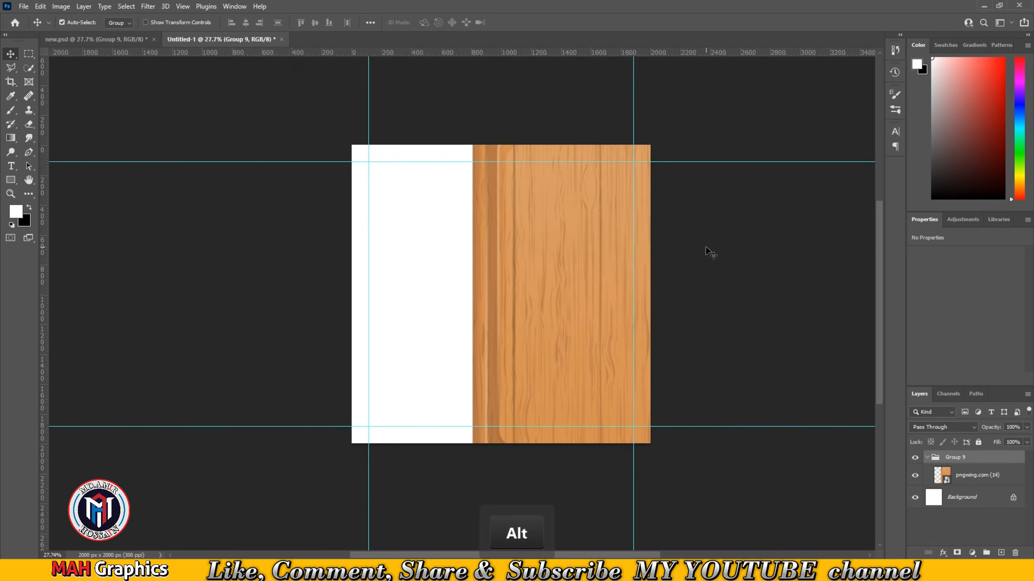
click(1011, 522)
click(936, 457)
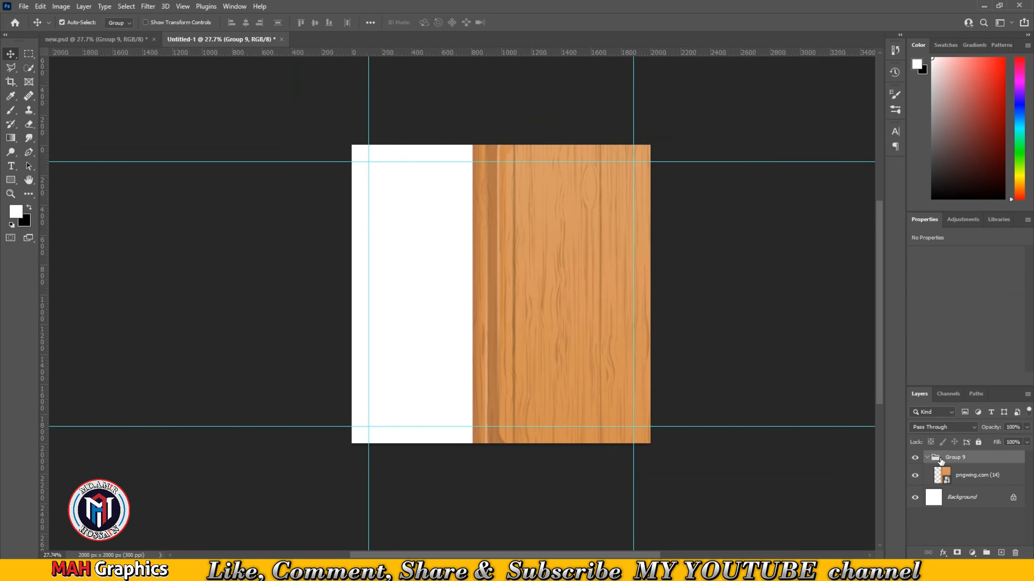
key(ctrl+shift+g)
click(972, 465)
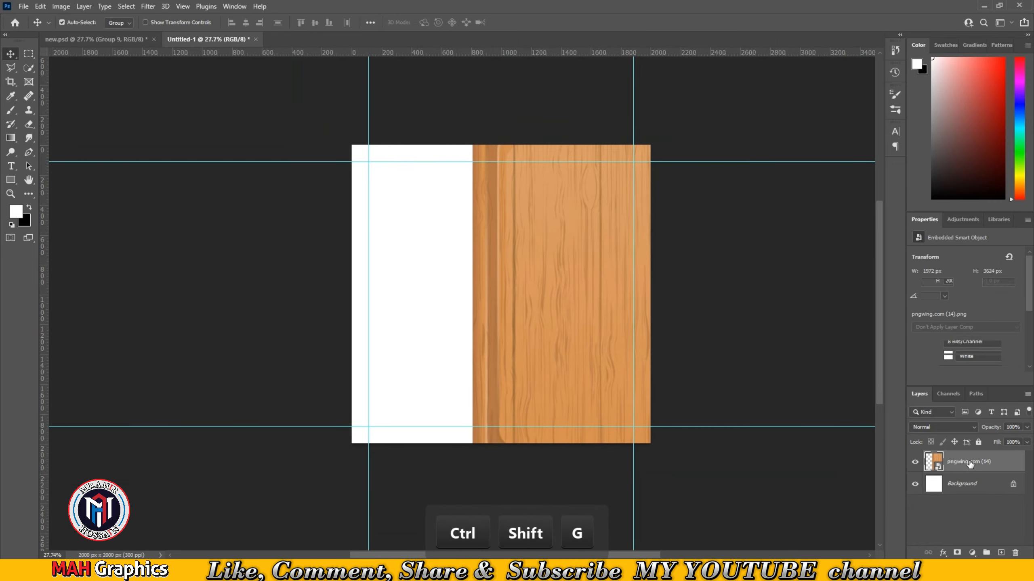
- Apply Hue/Saturation to the wood layer with Hue -7, Saturation +22 and Lightness -43
key(ctrl+u)
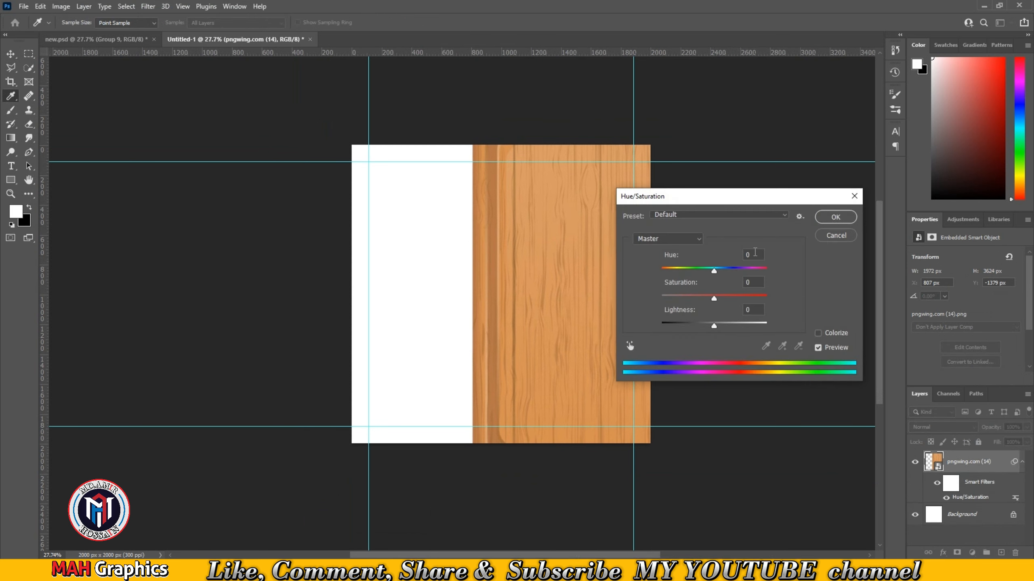
text(-19)
scroll(759, 241, up, 4)
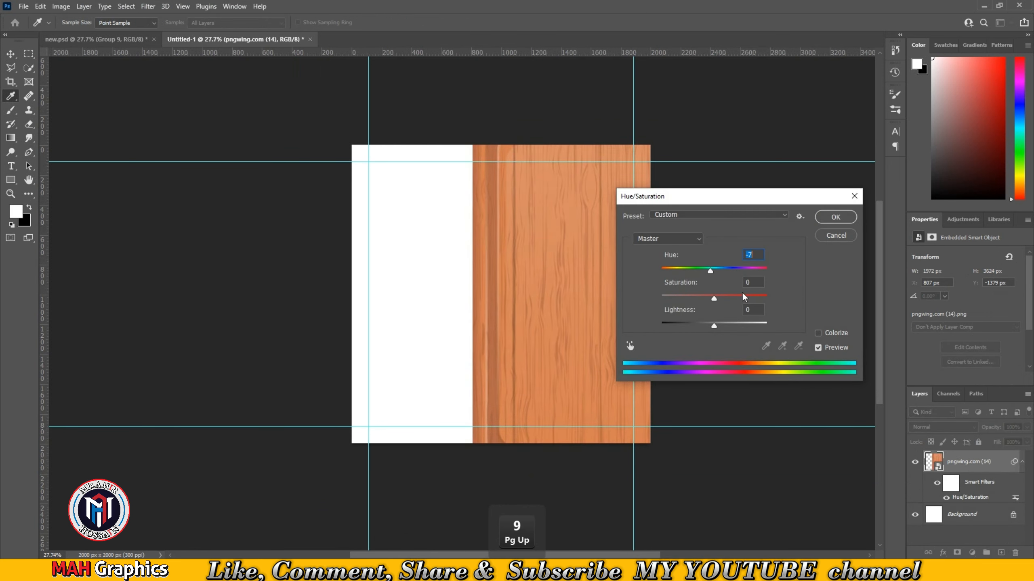
text(22)
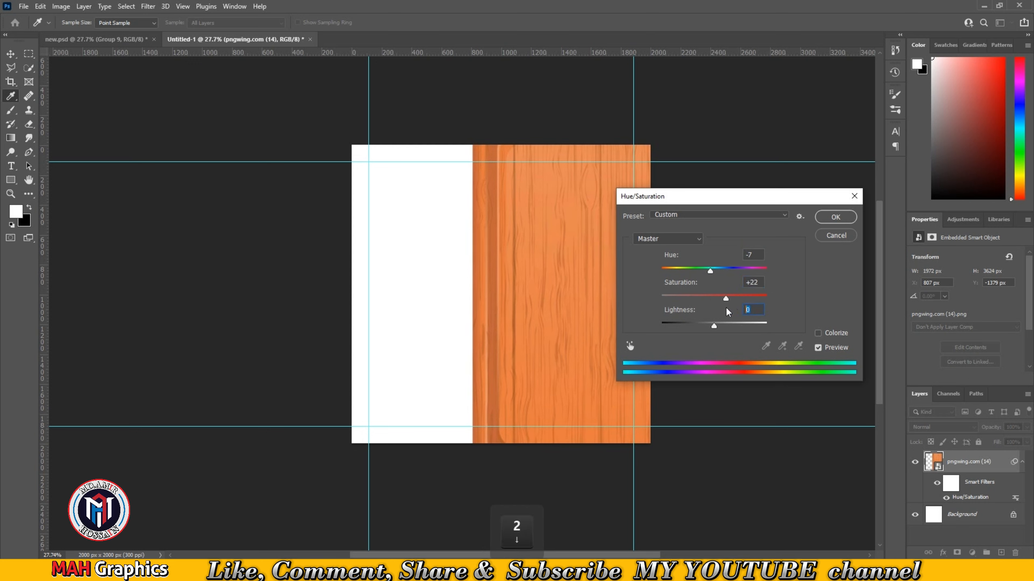
text(-43)
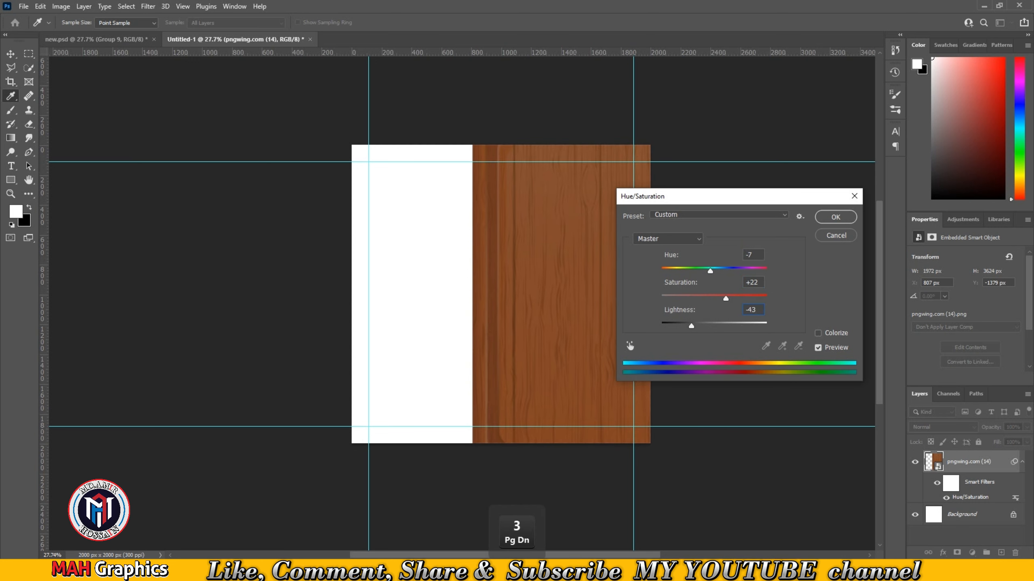
key(Return)
- Draw a rectangle about 1596 × 2237 px covering the left part of the canvas
key(u)
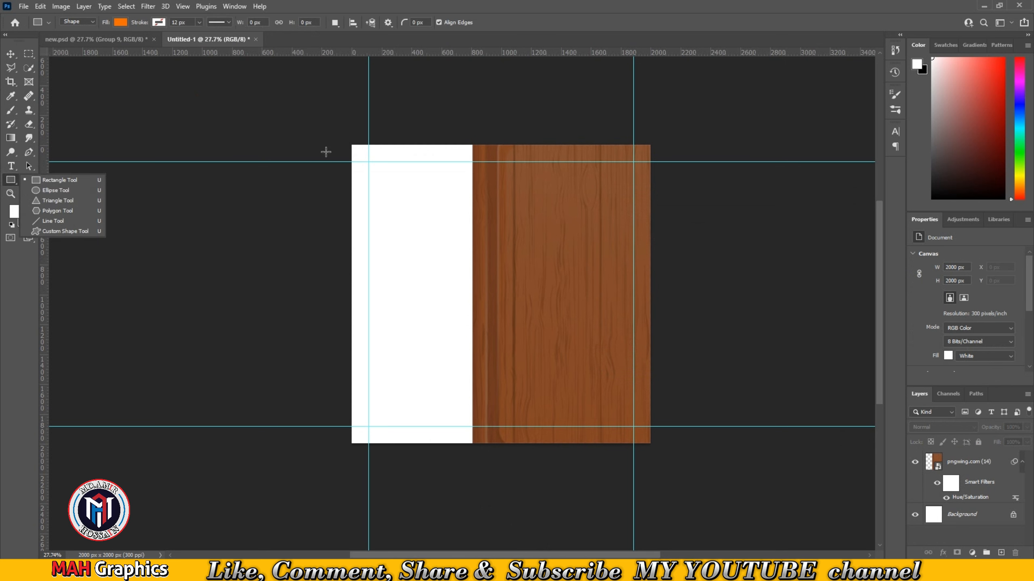
click(53, 181)
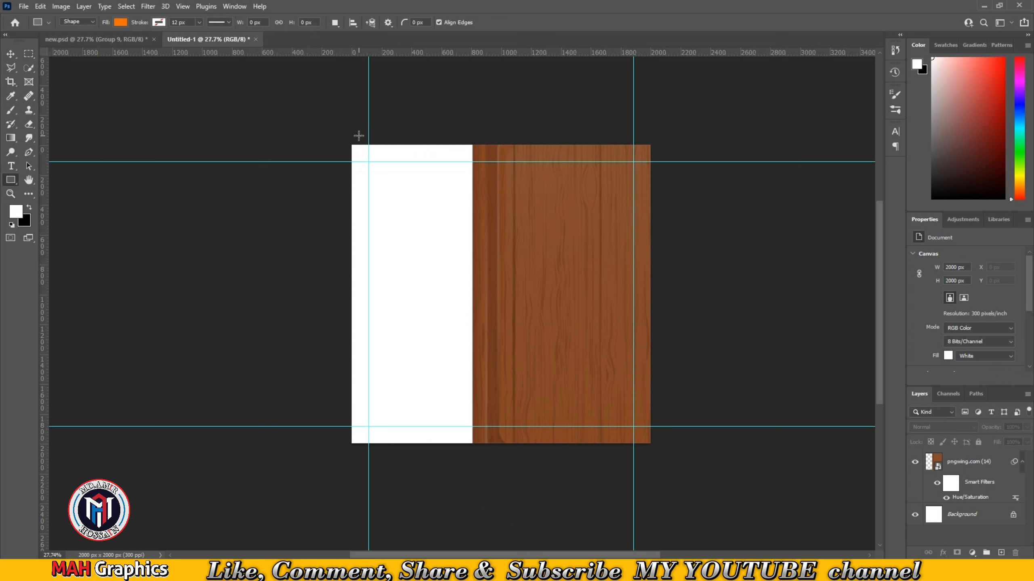
drag(326, 131, 563, 466)
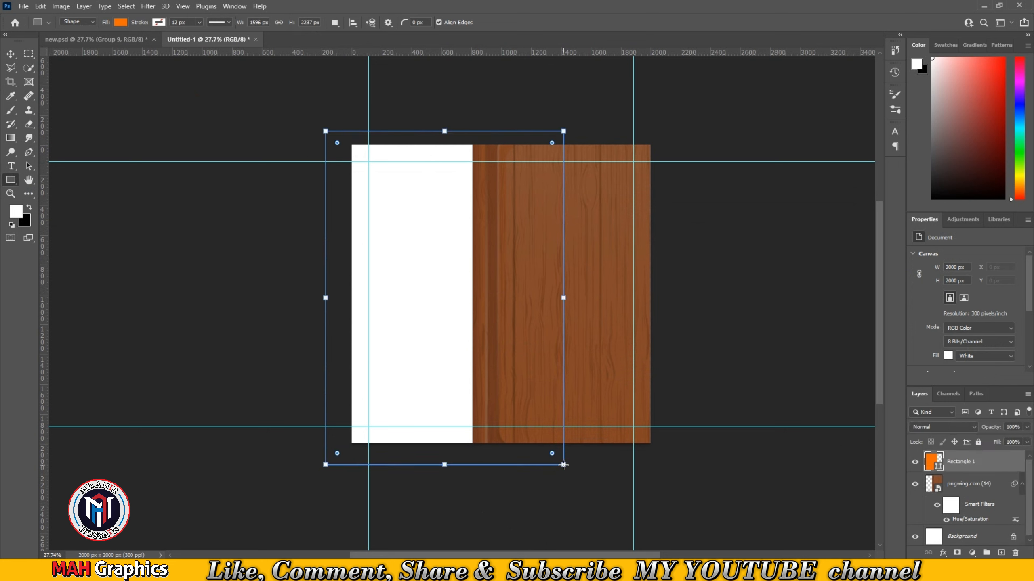
- Set the rectangle's fill colour to C 71, M 67, Y 65, K 75
double_click(933, 461)
double_click(809, 327)
text(71)
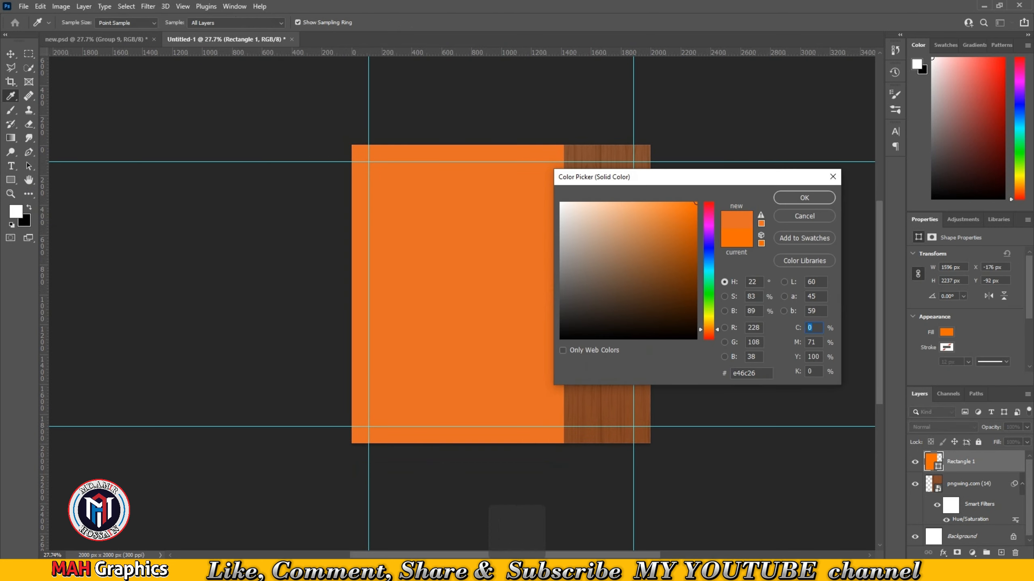
text(6)
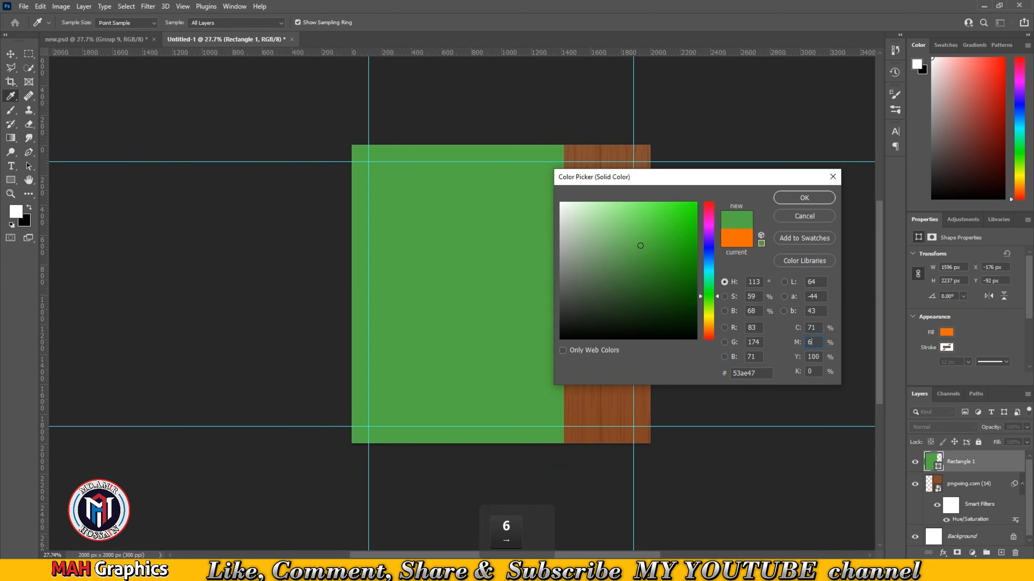
text(765)
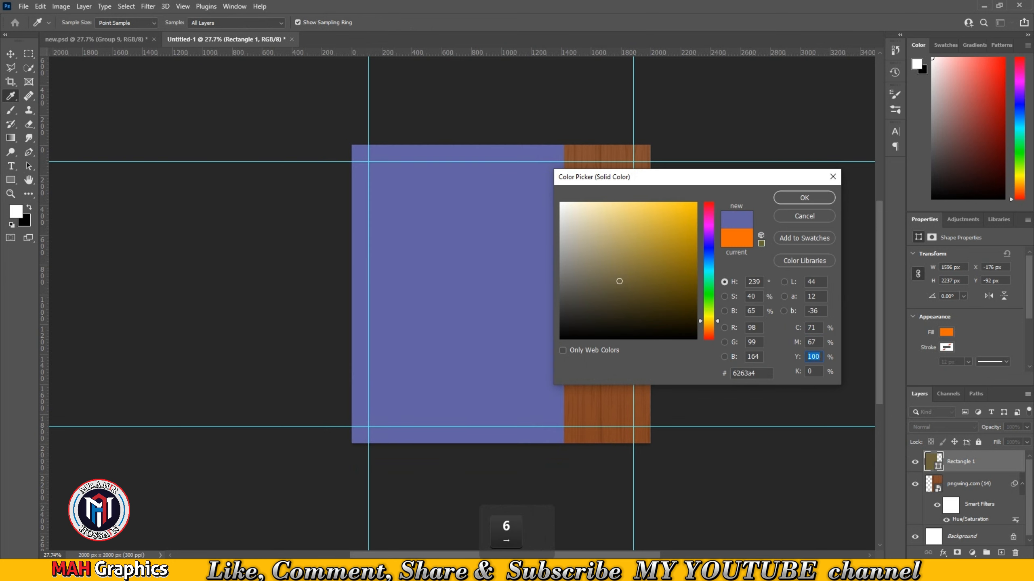
text(75)
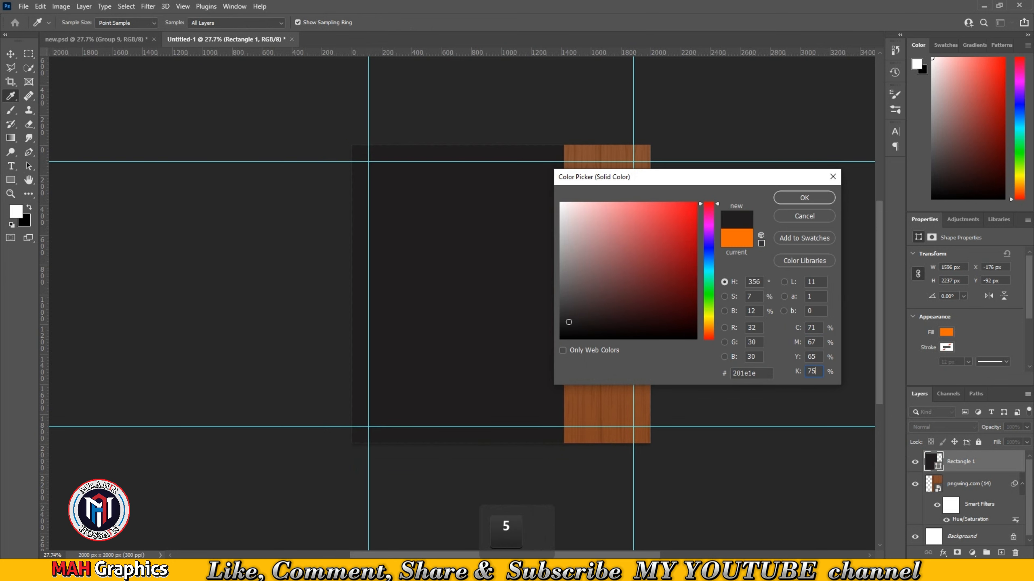
key(Return)
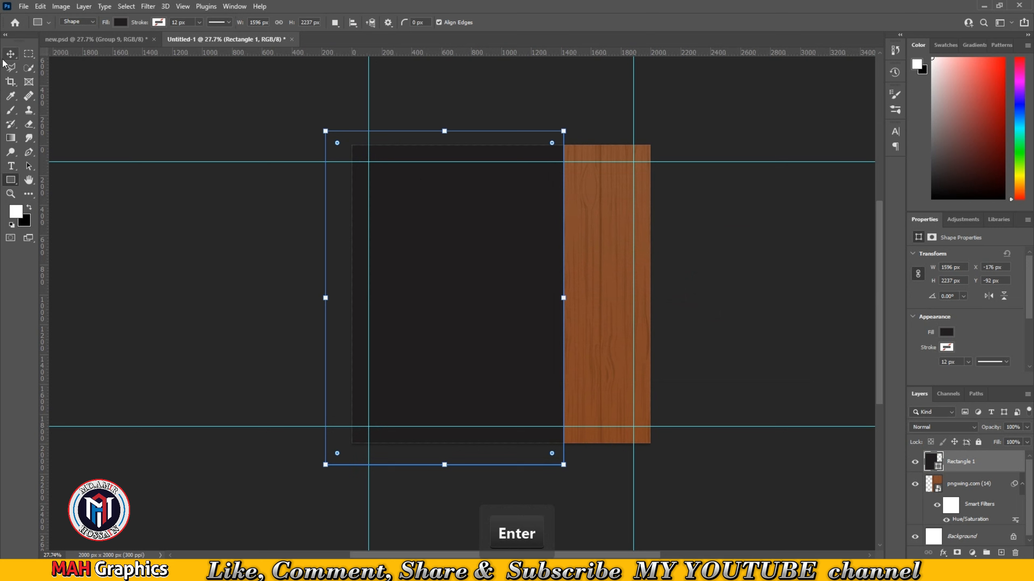
- Select the rectangle and the wood layer together and group them
click(10, 53)
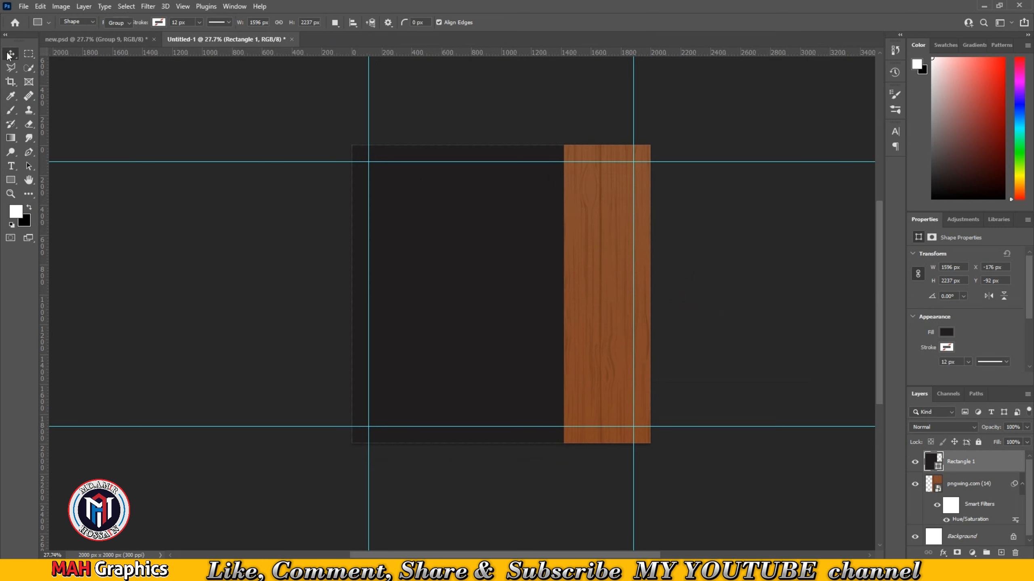
shift+click(972, 491)
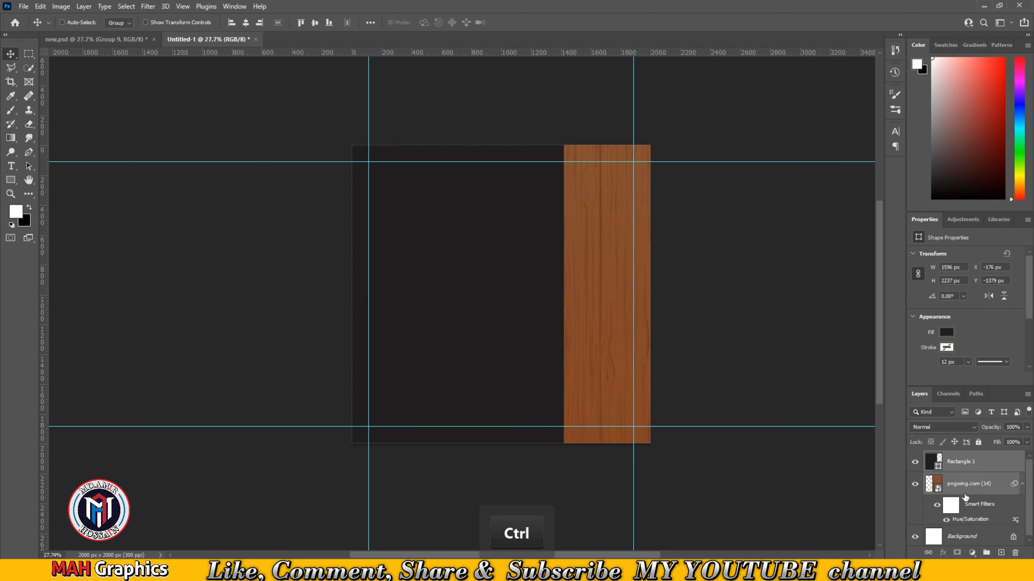
key(ctrl+g)
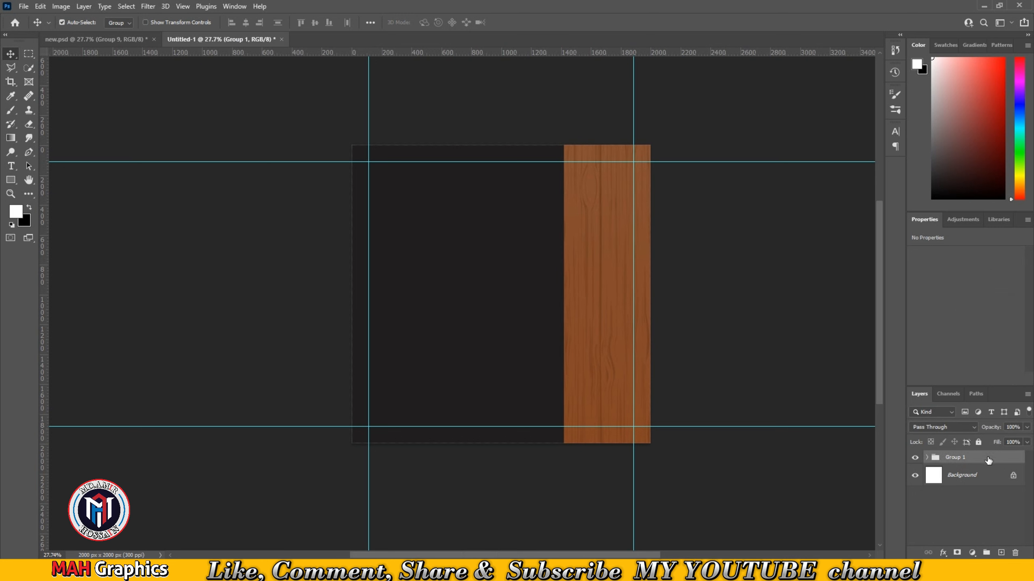
- Bring the roast chicken plate group from new.psd into the new document
click(96, 39)
drag(430, 319, 239, 39)
drag(546, 291, 542, 315)
click(294, 79)
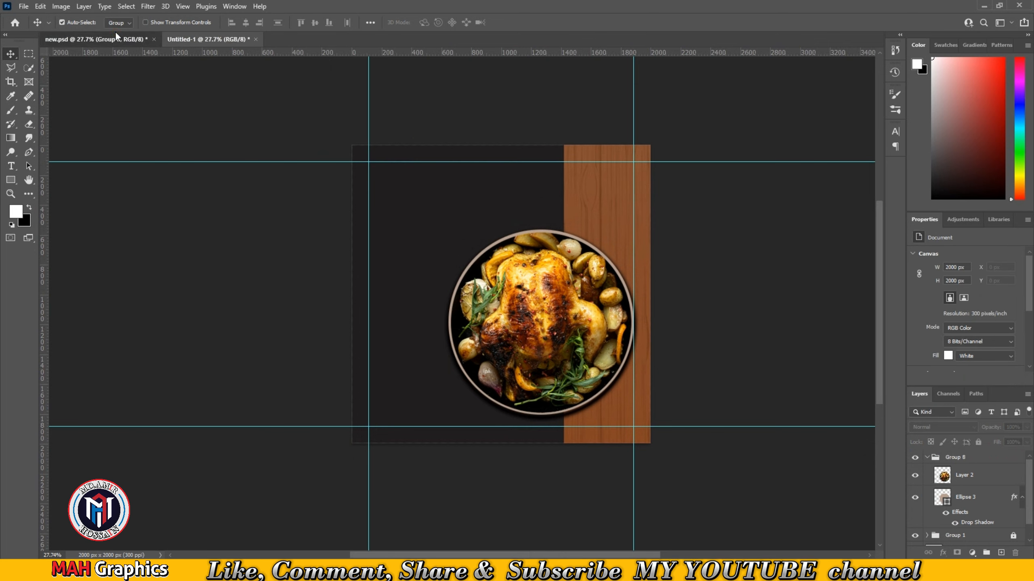
- Copy the "Today's MENU" text group from new.psd into the new document
click(95, 40)
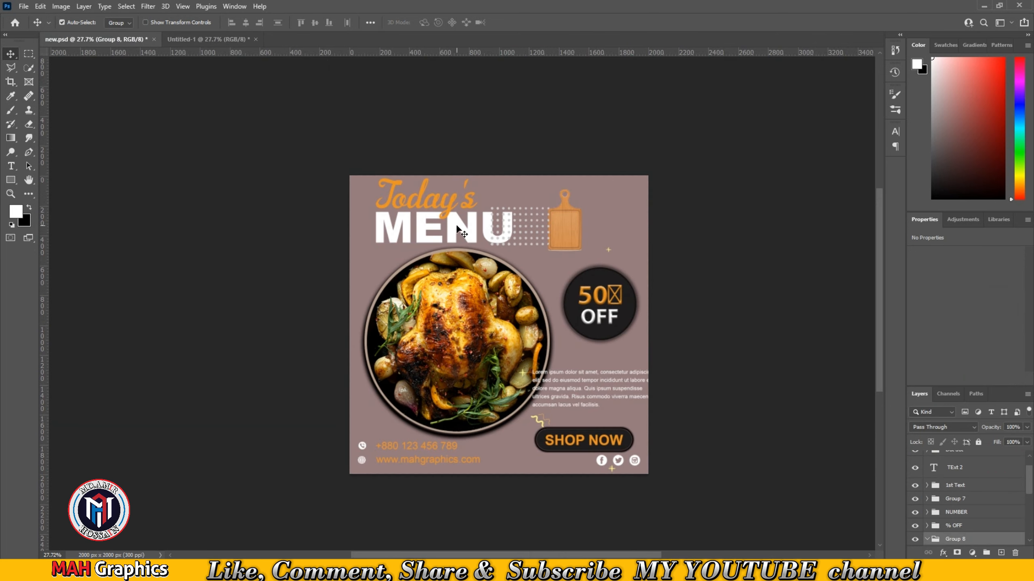
mouse_move(456, 226)
mouse_down()
mouse_move(440, 256)
mouse_move(210, 43)
mouse_move(483, 210)
mouse_move(449, 214)
mouse_up()
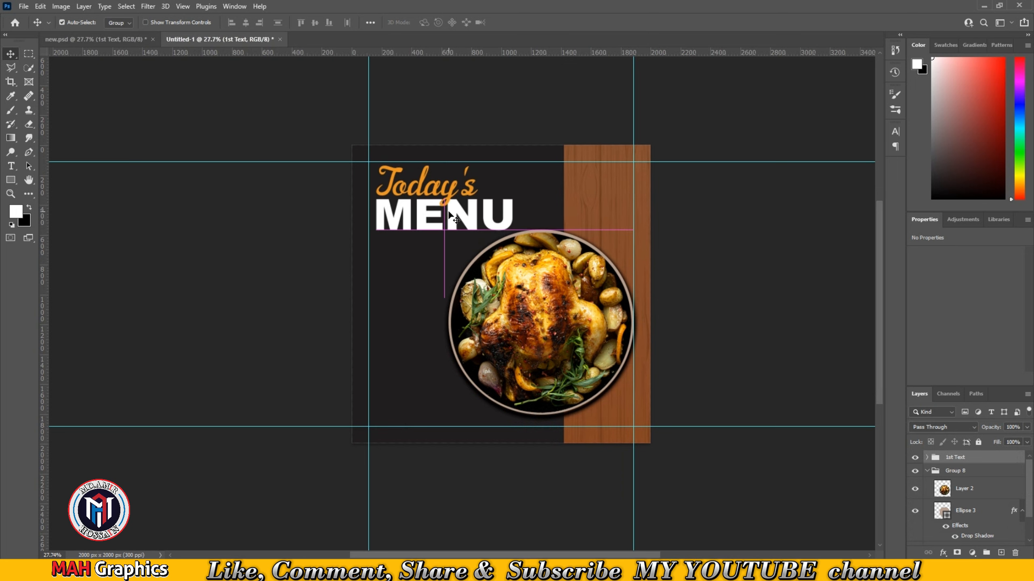
- Change the font of the "Today's" text layer to Silver Flower
scroll(450, 212, up, 5)
scroll(489, 179, up, 1)
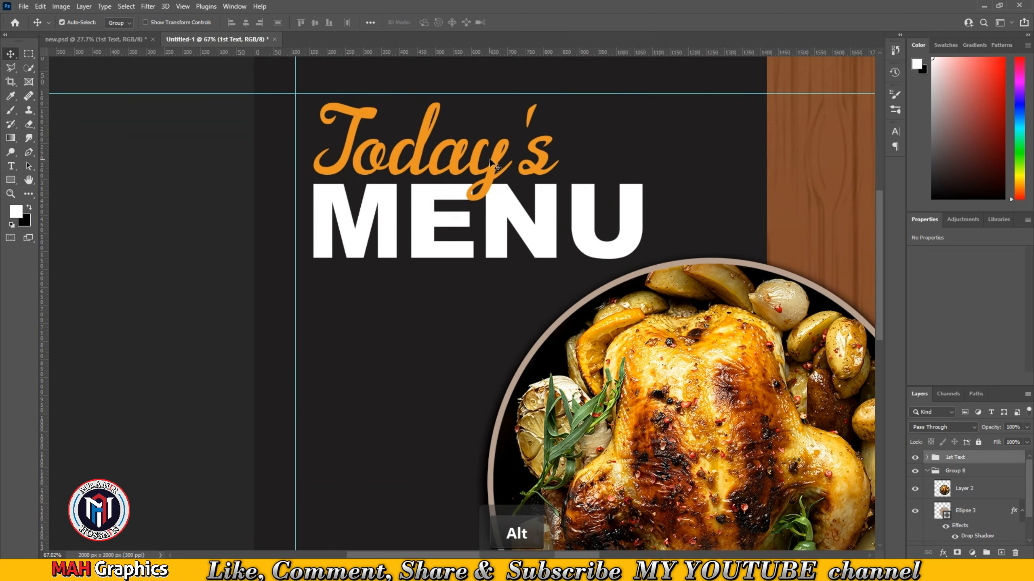
click(927, 458)
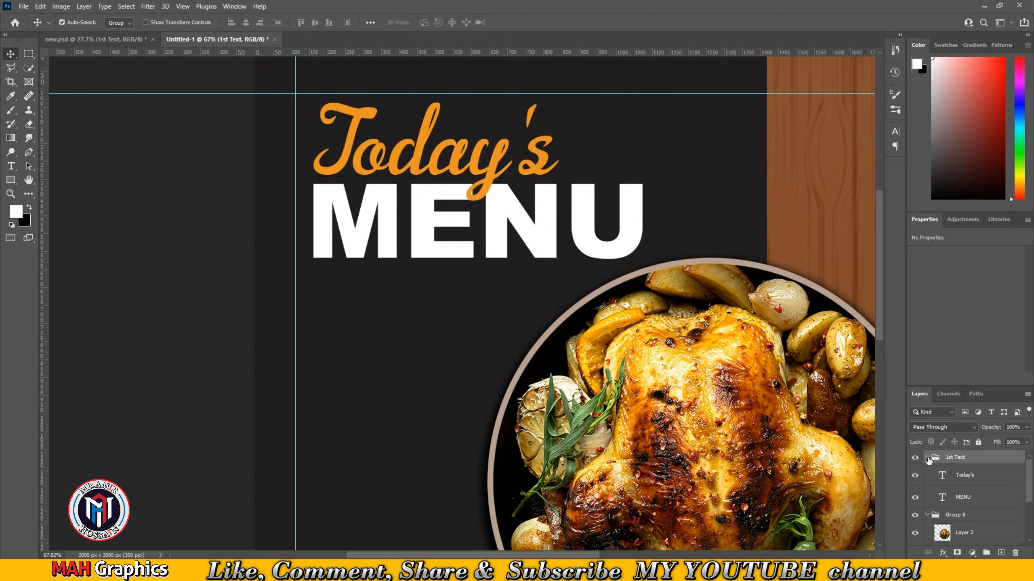
click(965, 477)
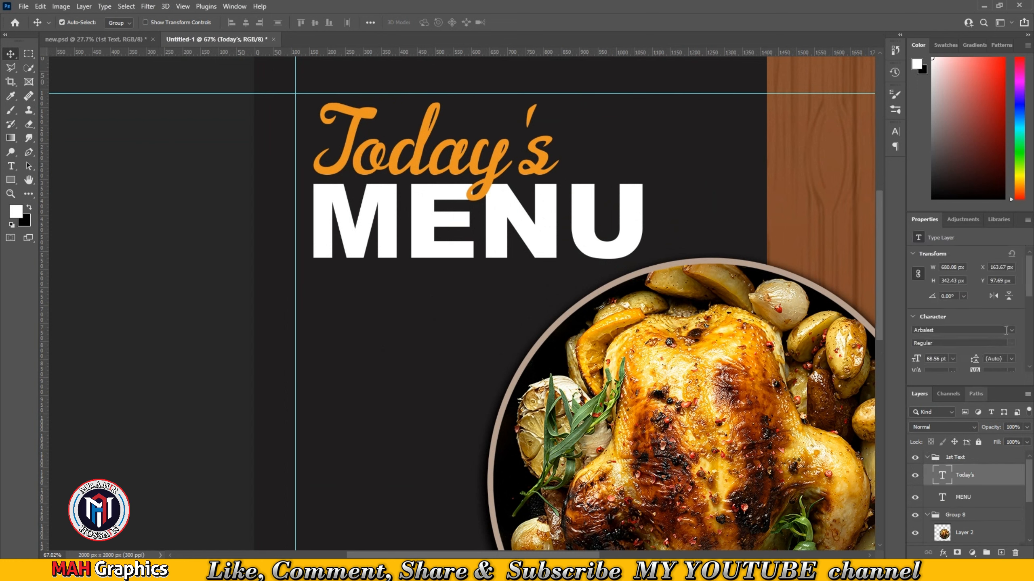
click(1012, 331)
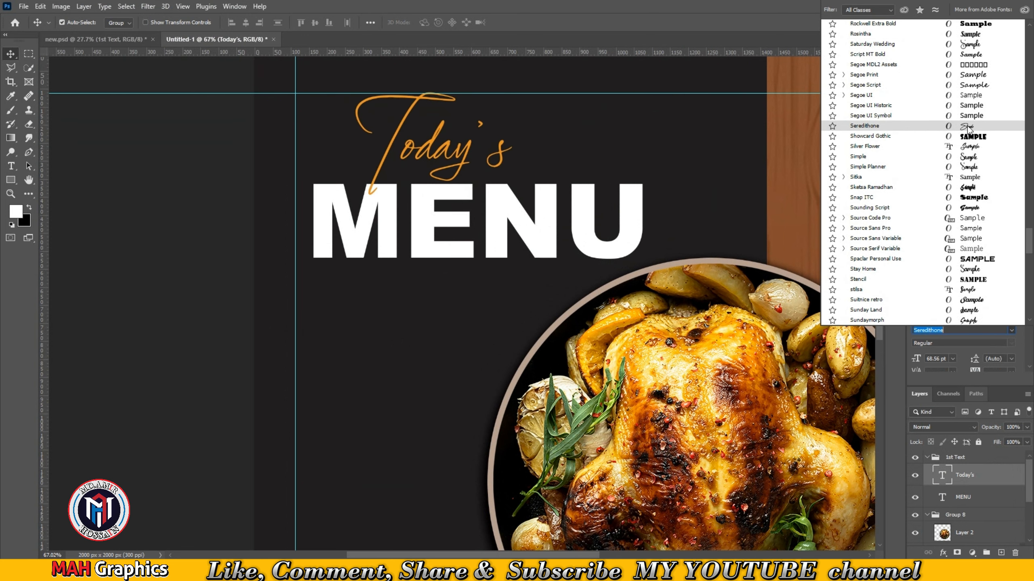
click(967, 148)
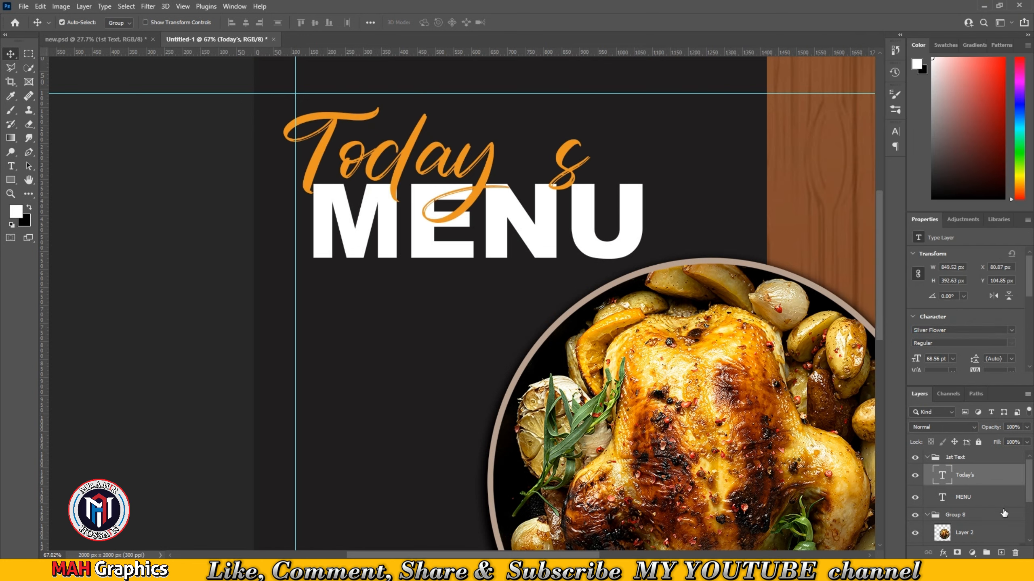
- Move the "Today's" text to the right so it sits over the MENU word
key(ctrl+t)
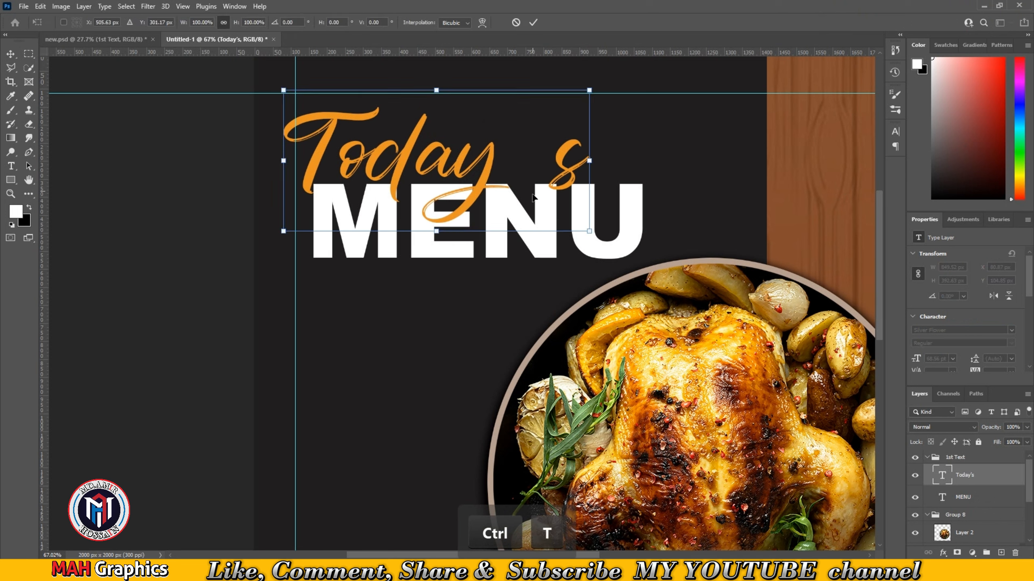
drag(481, 163, 533, 158)
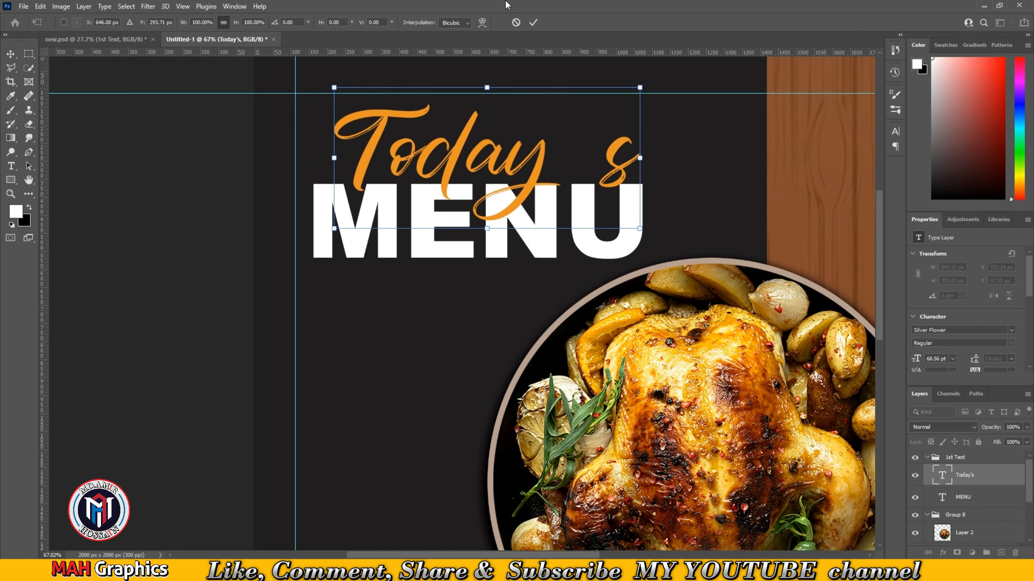
click(531, 22)
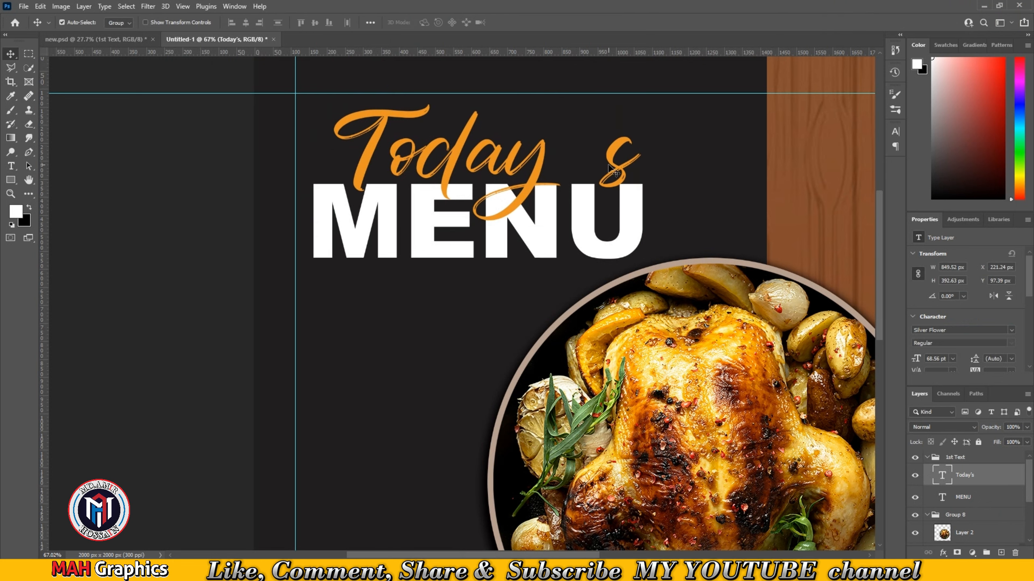
- Nudge the "Today's" text layer slightly to the left in small steps
alt+scroll(403, 351, down, 3)
click(332, 264)
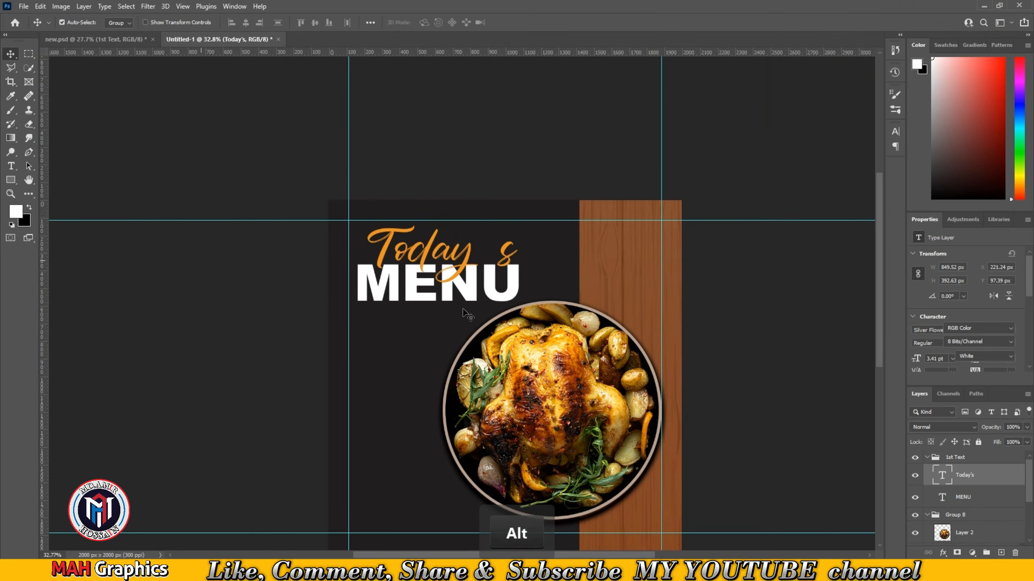
alt+scroll(462, 306, up, 5)
drag(444, 301, 452, 284)
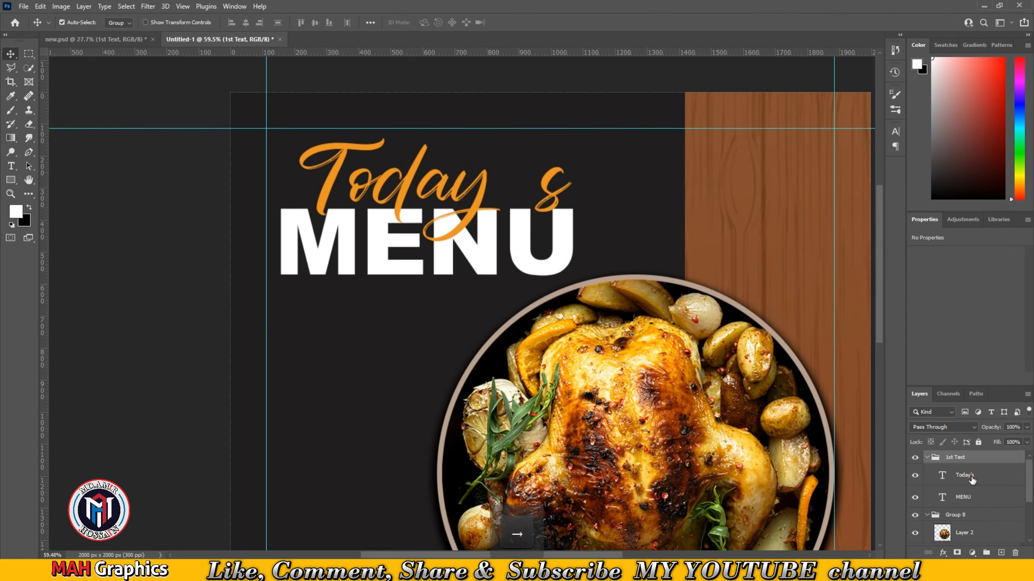
click(972, 480)
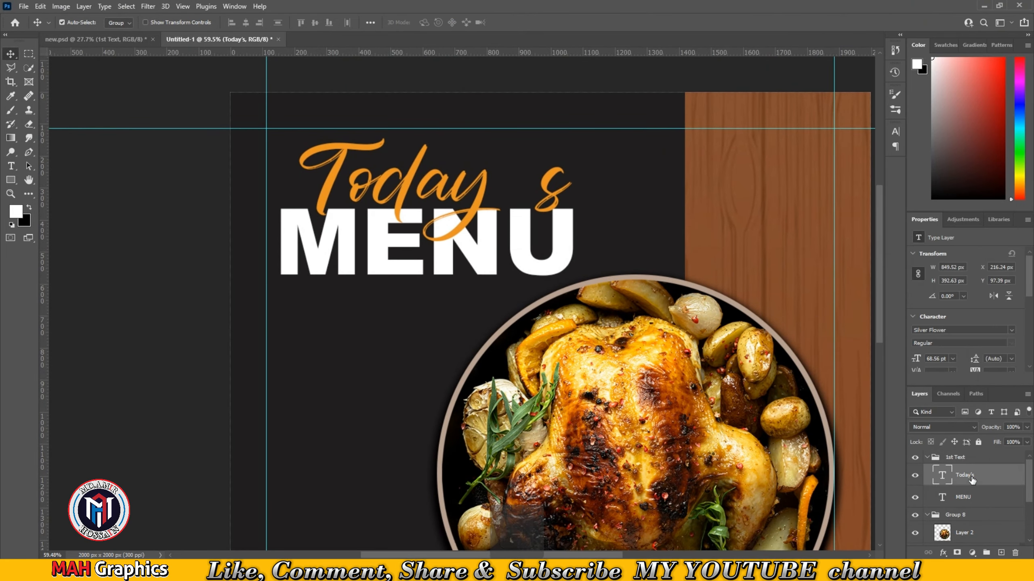
key(Left)
key(Left)
key(Left)
key(Left)
key(Left)
key(Left)
key(Left)
key(Left)
key(Left)
key(Left)
key(Left)
key(Left)
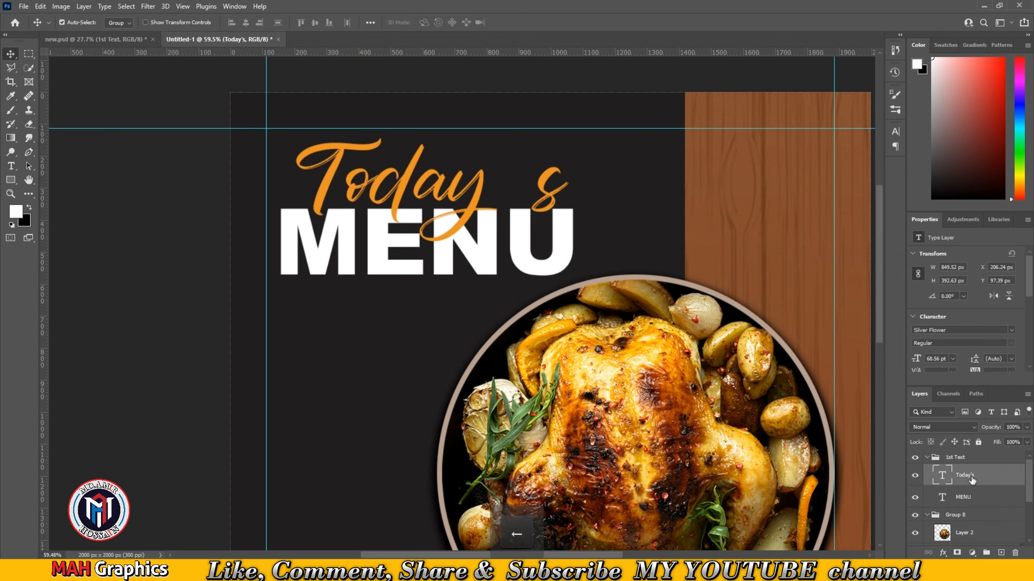
click(511, 67)
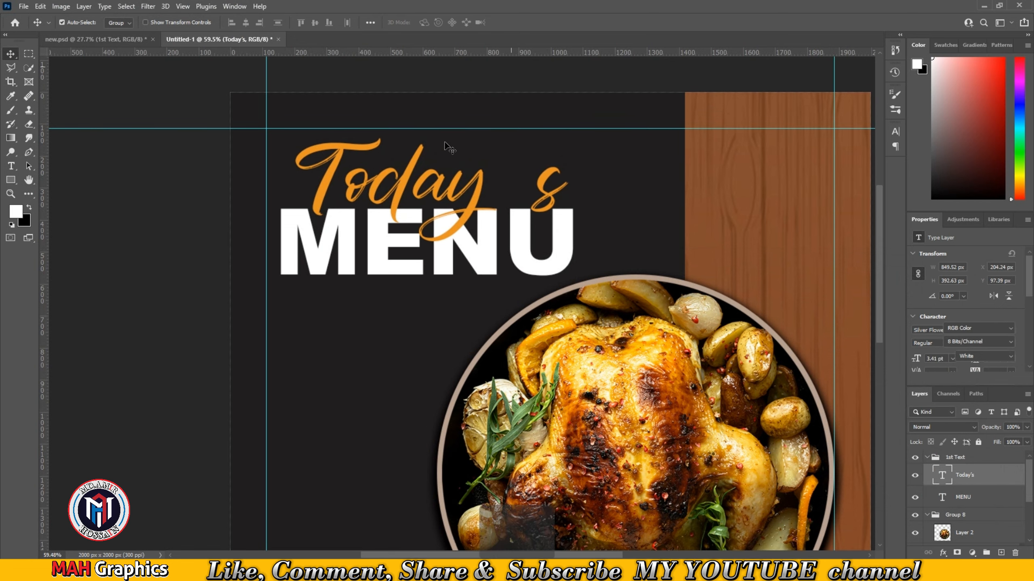
- Bring the lorem ipsum paragraph text layer from new.psd into the new document
scroll(447, 207, down, 6)
scroll(447, 220, up, 3)
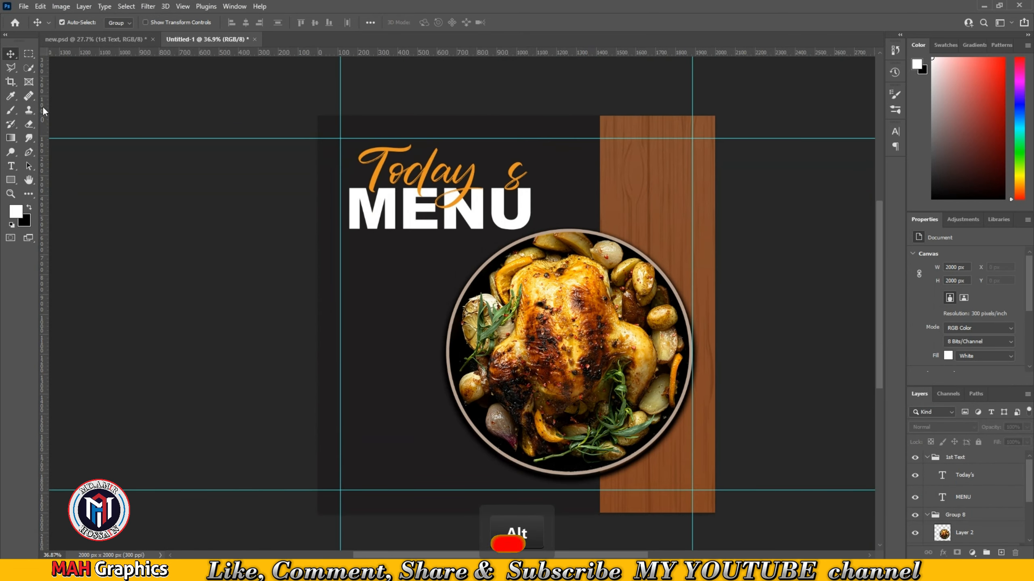
click(73, 39)
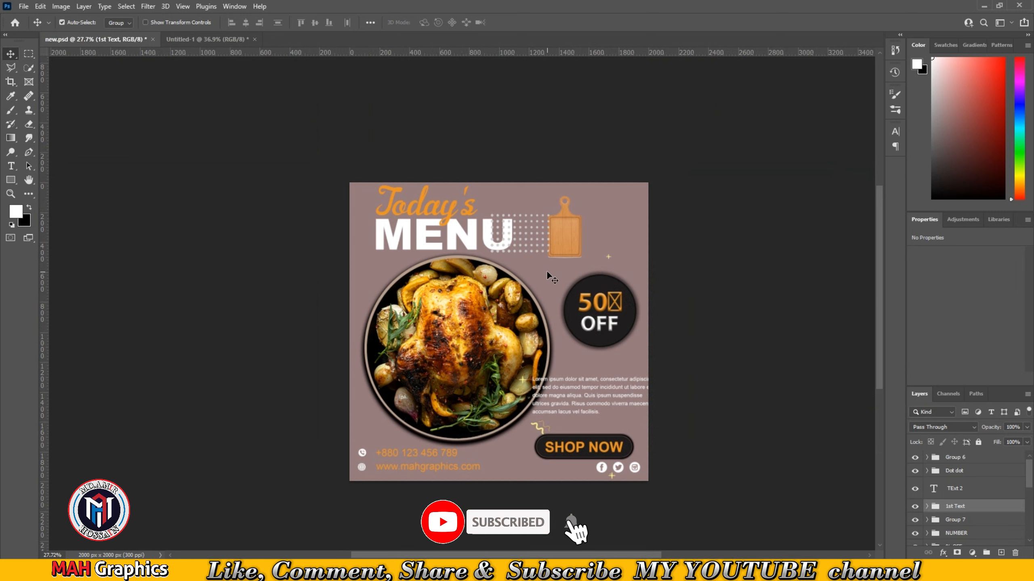
drag(597, 397, 927, 485)
- Collapse and lock the 1st Text group and the plate group Group 8
click(928, 481)
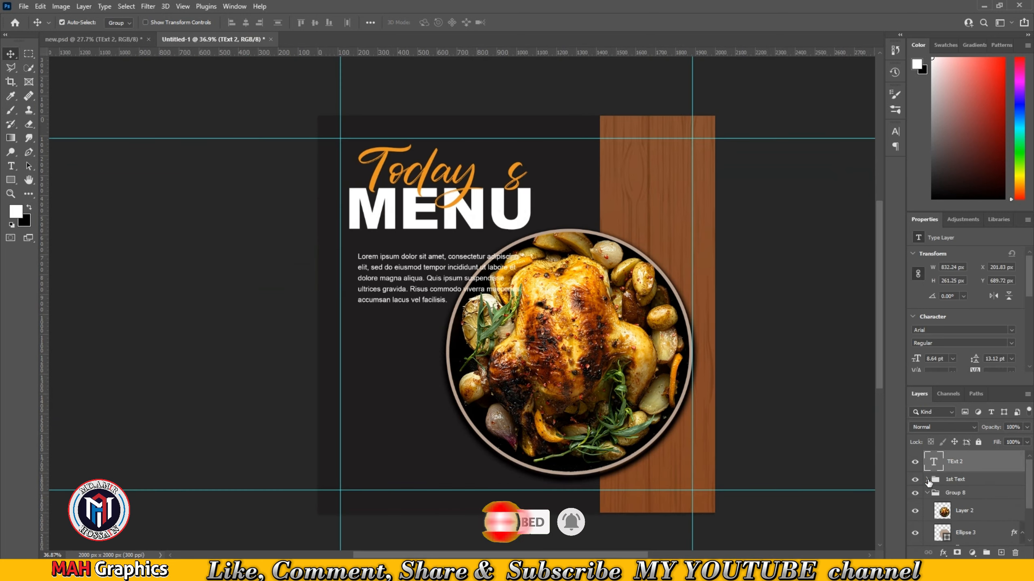
click(978, 481)
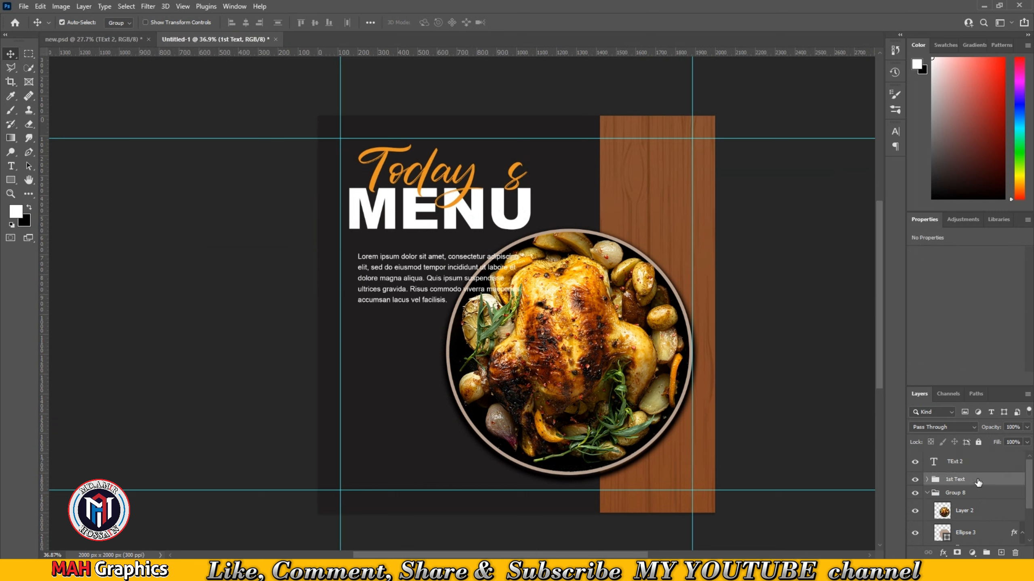
click(978, 443)
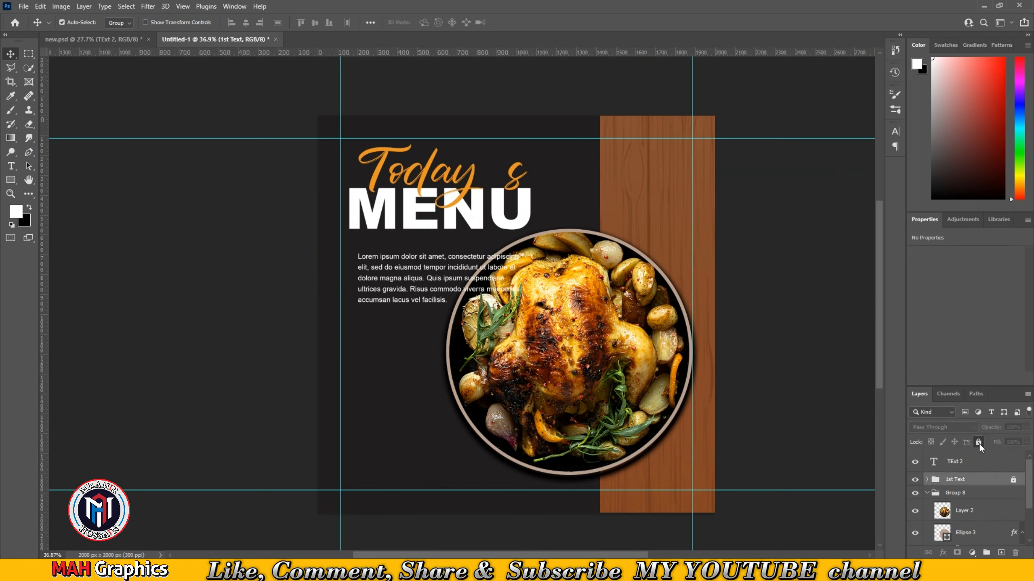
click(927, 492)
click(982, 494)
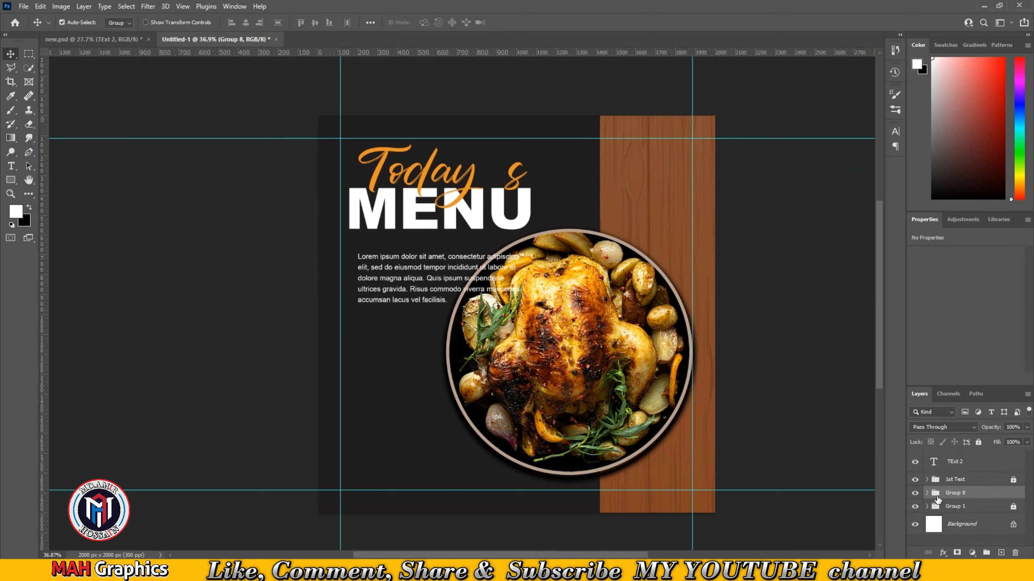
click(980, 443)
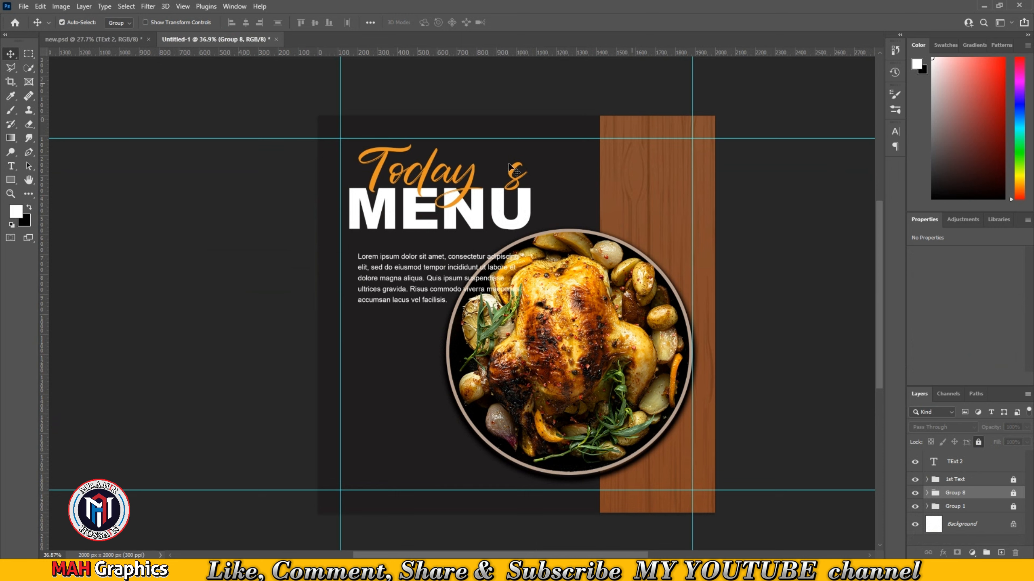
- Move the paragraph text and the title group left to align with the left guide under MENU
click(445, 271)
drag(438, 268, 425, 252)
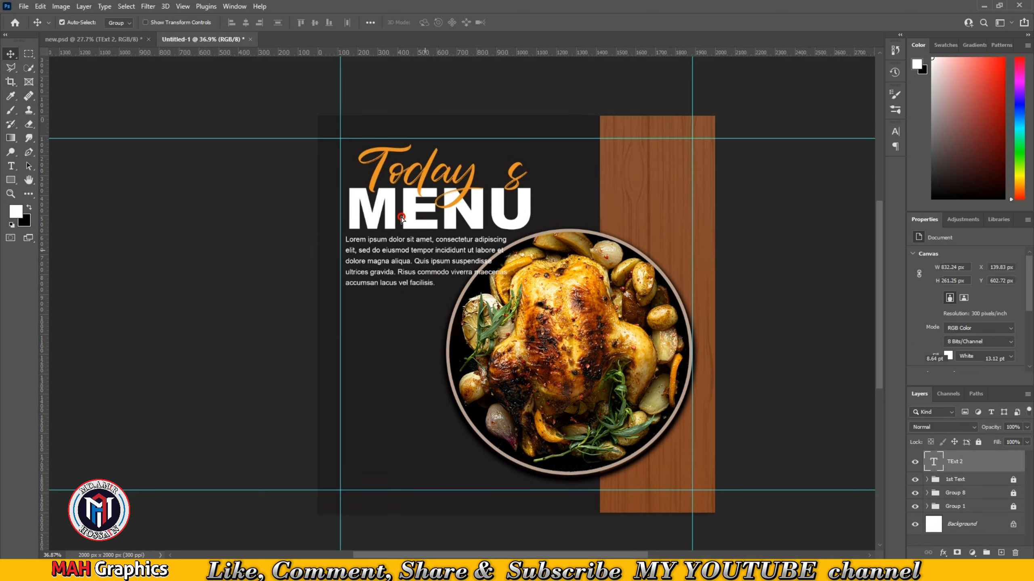
click(423, 200)
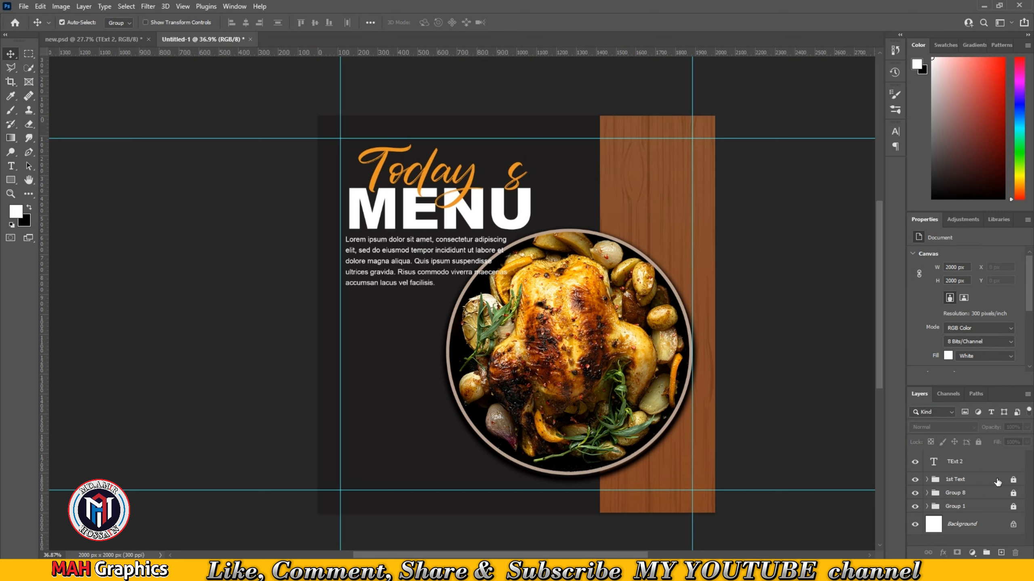
drag(376, 213, 366, 211)
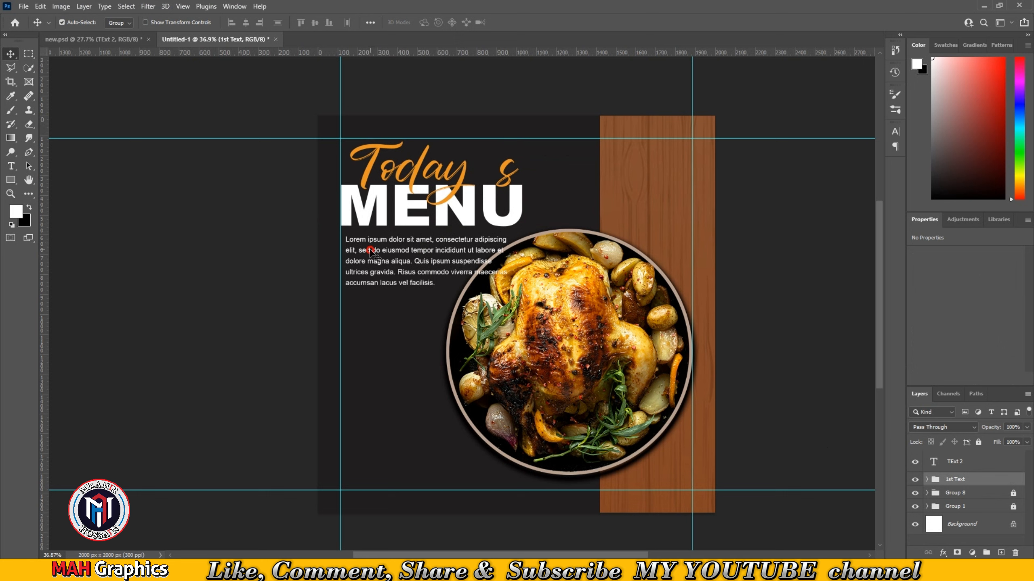
drag(370, 251, 365, 251)
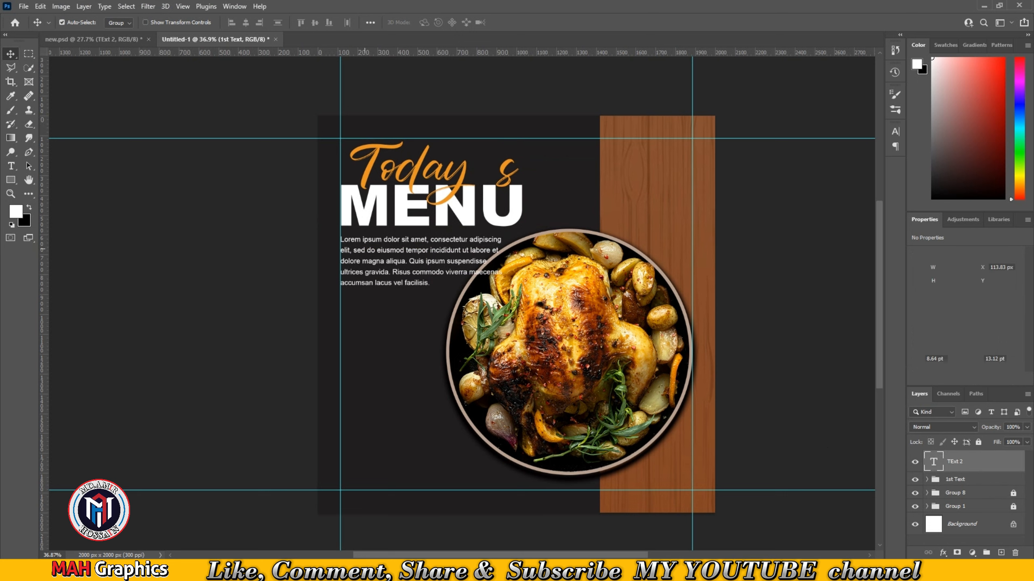
- Unlock the plate group and scale it down to about 96%, repositioning it beside the paragraph
click(1012, 499)
mouse_move(596, 365)
mouse_down()
mouse_move(599, 379)
mouse_move(603, 367)
mouse_up()
key(ctrl+t)
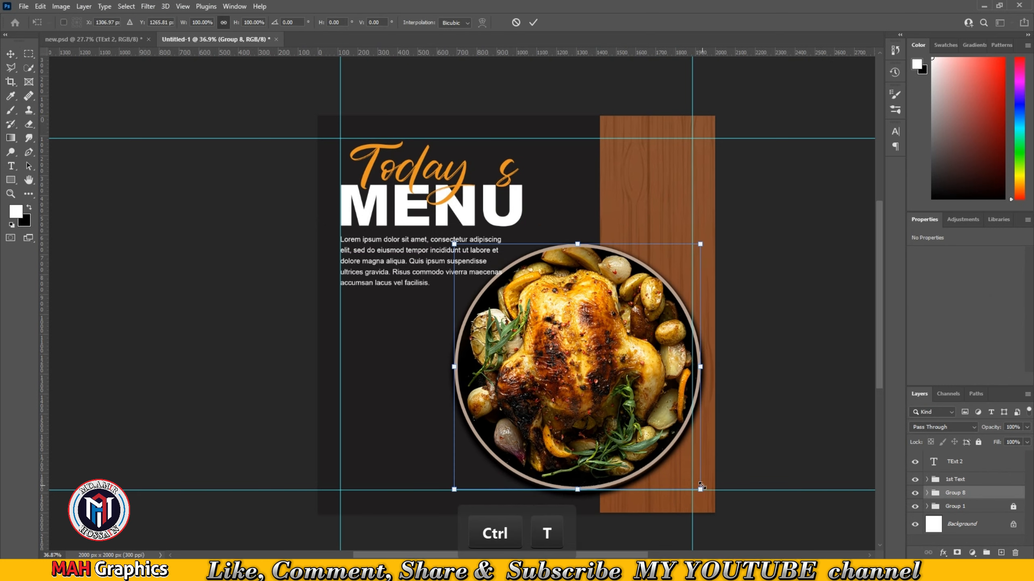
drag(701, 484, 696, 486)
drag(629, 411, 633, 409)
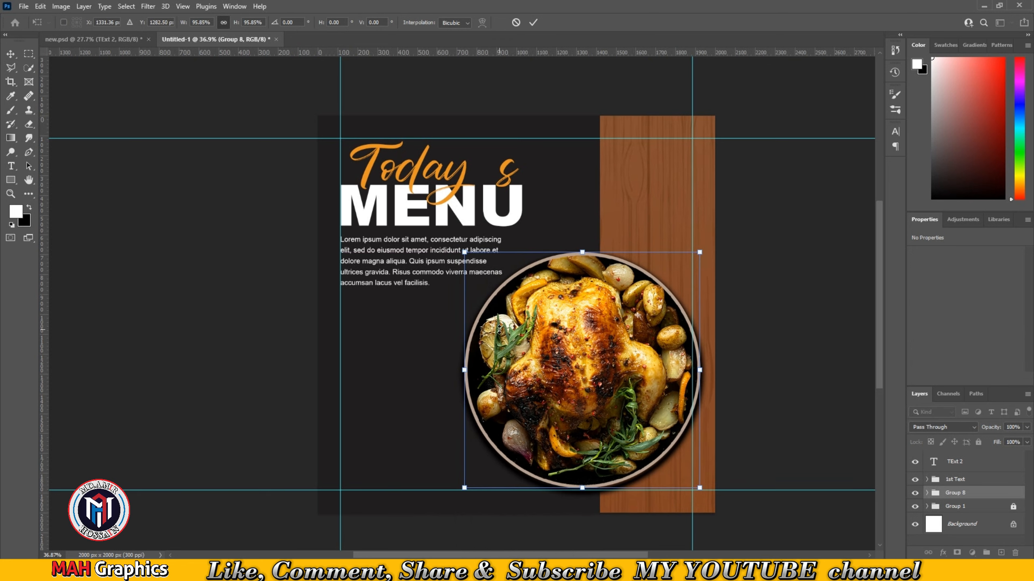
click(534, 22)
- Rename the plate group as PIC
ctrl+click(989, 494)
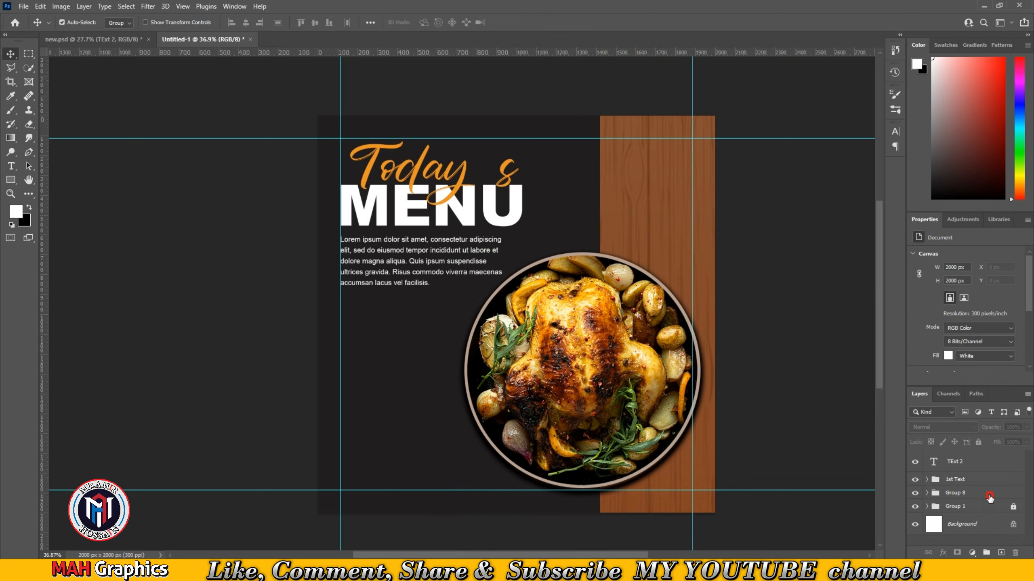
click(989, 494)
double_click(957, 493)
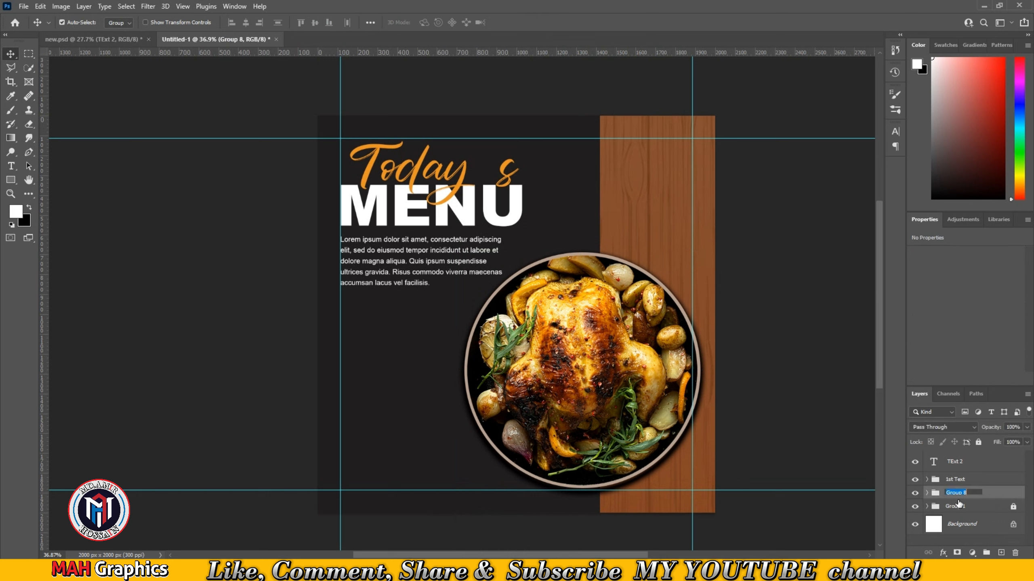
text(PIC)
key(Return)
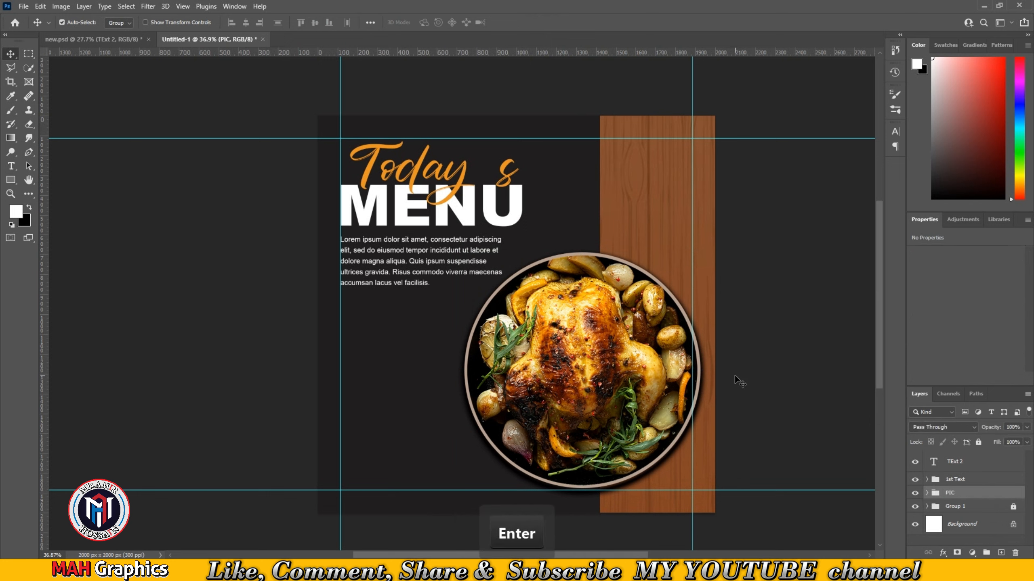
- Lock the PIC group and the 1st Text group
click(788, 368)
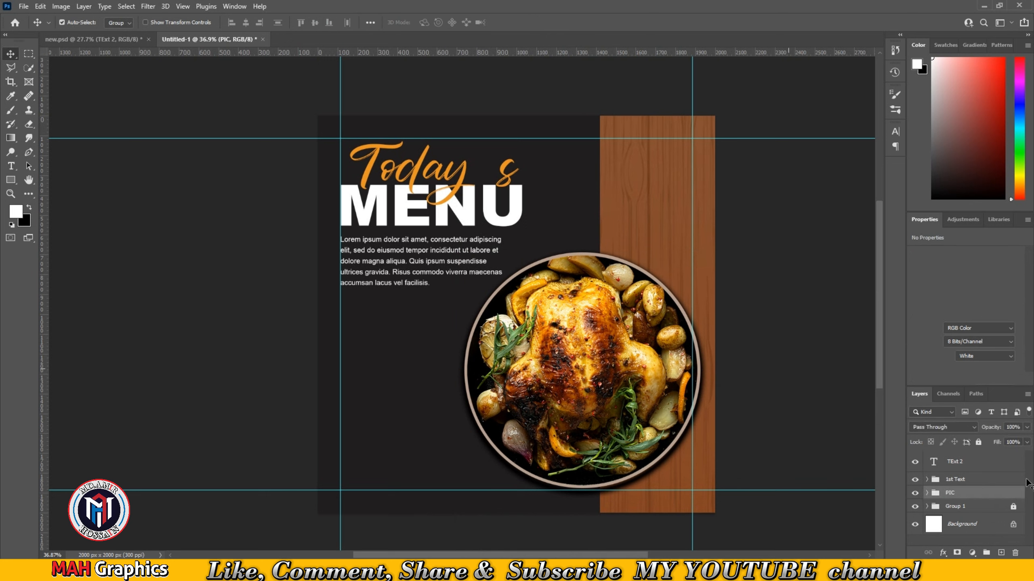
click(963, 495)
click(978, 443)
click(987, 484)
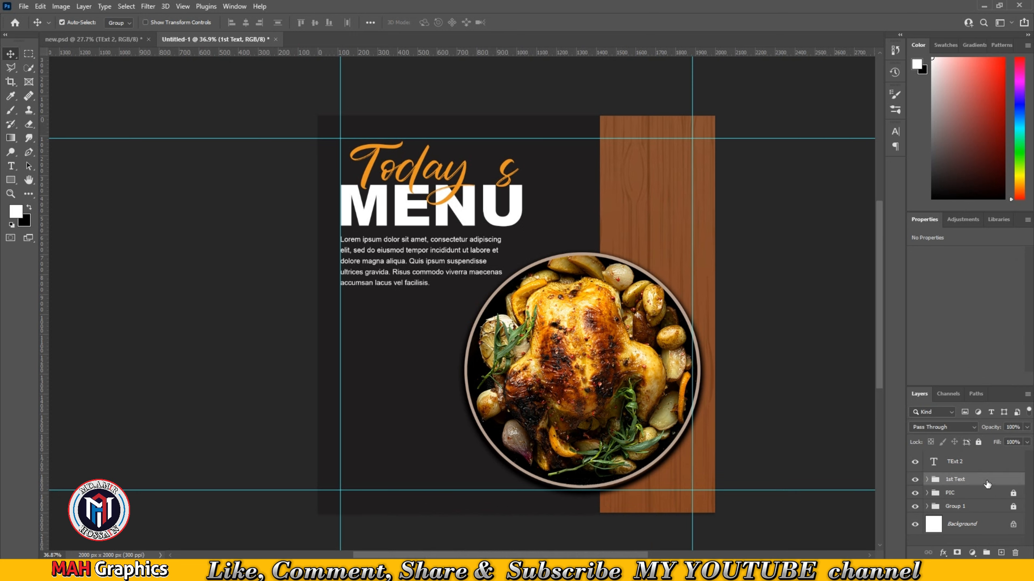
click(979, 441)
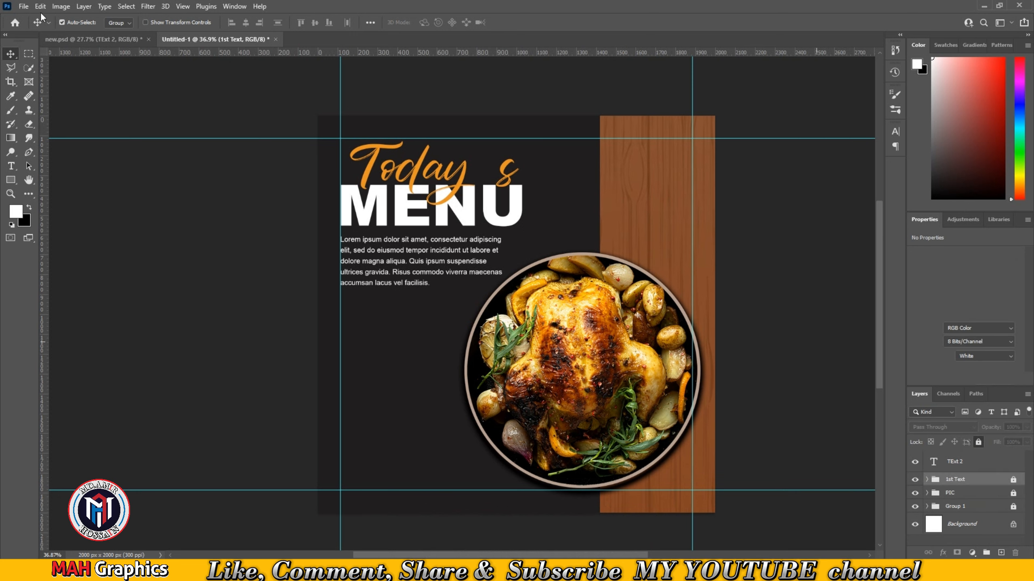
- Bring the SHOP NOW button group from new.psd into the new document and place it below the paragraph
click(111, 39)
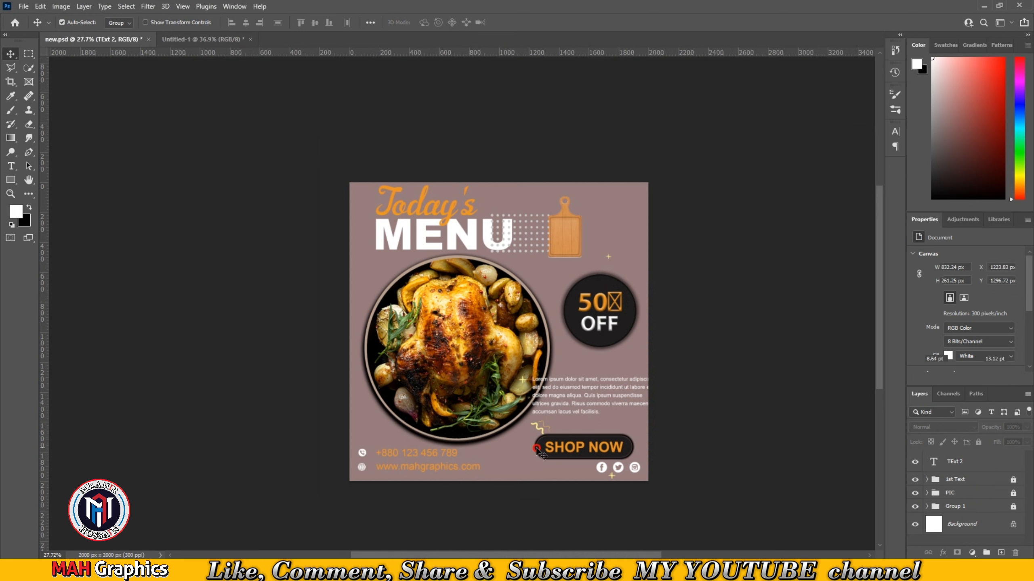
drag(538, 450, 255, 48)
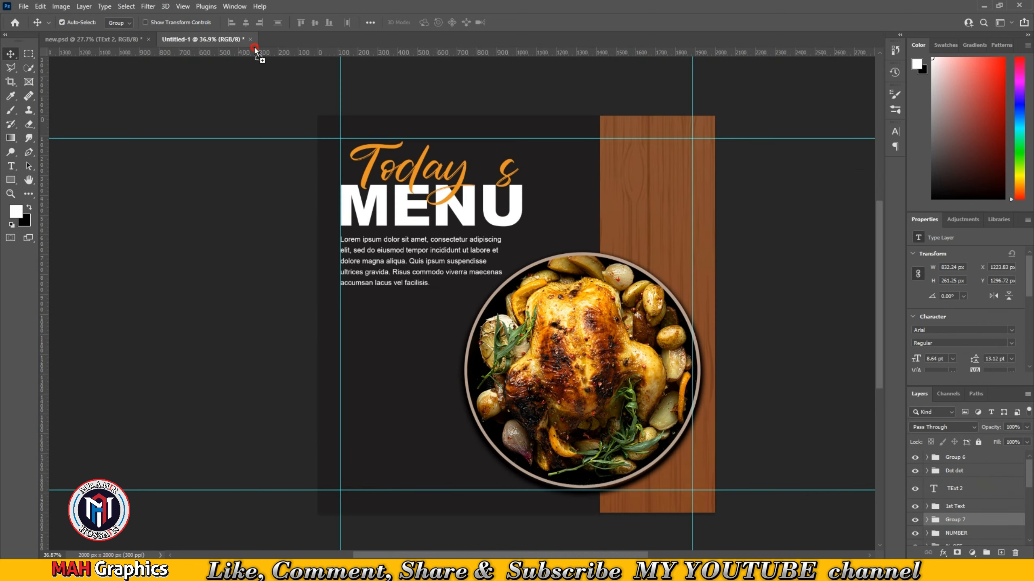
drag(401, 378, 409, 355)
- Scale the SHOP NOW button to about 79% and align it with the left guide
key(ctrl+t)
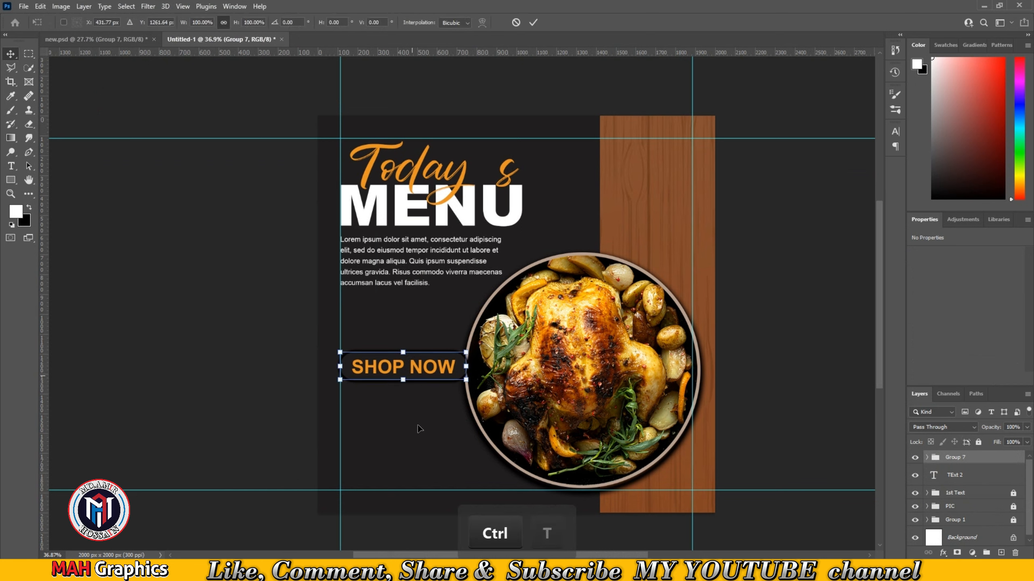
drag(466, 380, 466, 381)
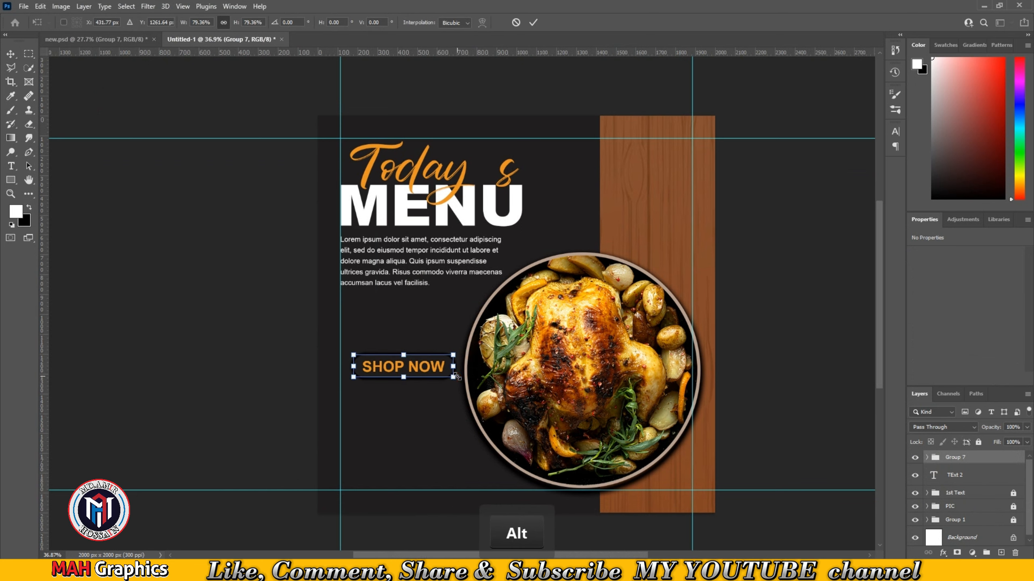
drag(403, 375, 392, 372)
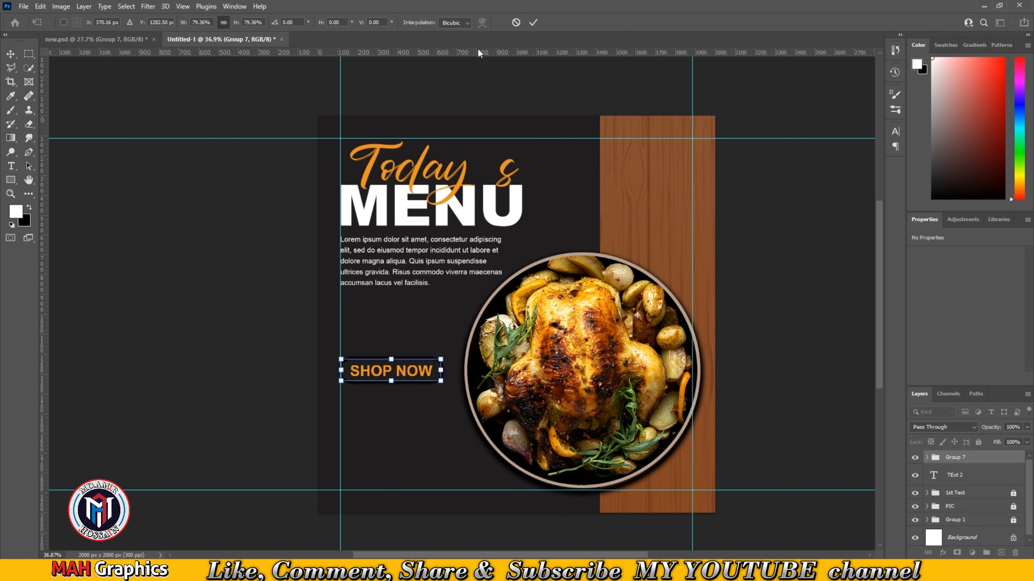
click(533, 22)
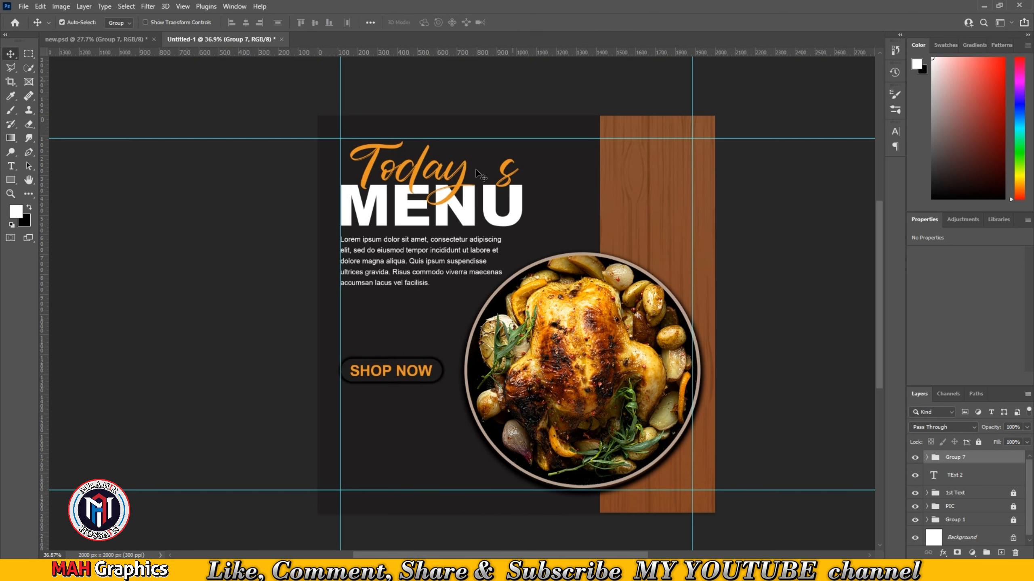
- Zoom in on the SHOP NOW button and expand its group's layers
scroll(365, 411, up, 3)
scroll(380, 388, up, 3)
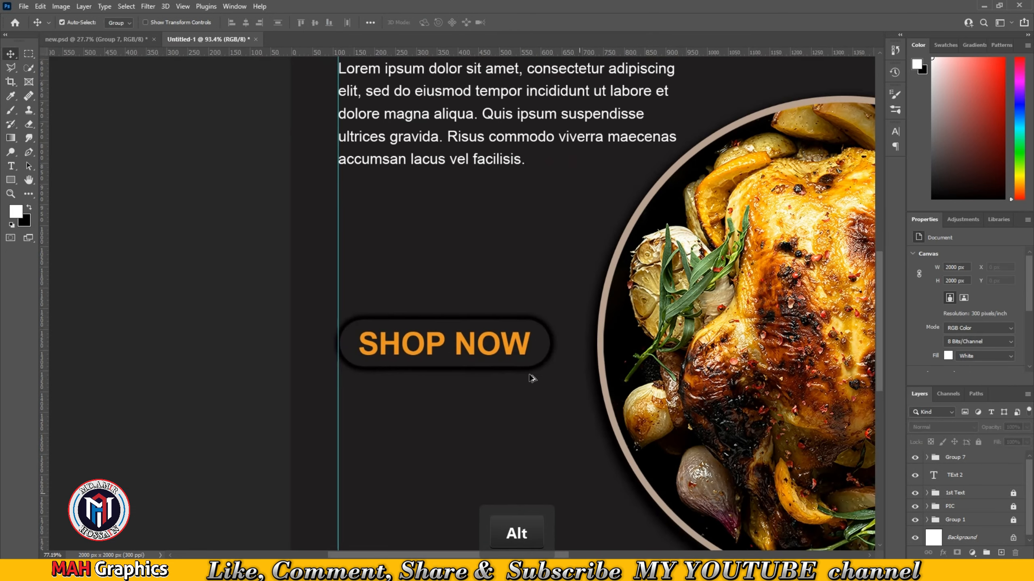
click(927, 458)
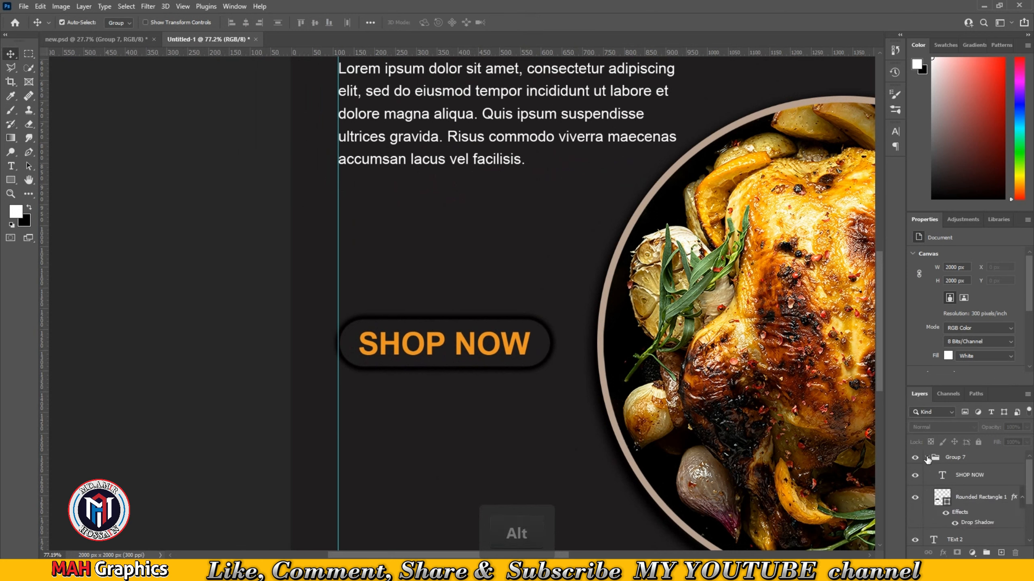
- Toggle the visibility of the SHOP NOW button's rounded rectangle to compare the button with and without it
click(915, 501)
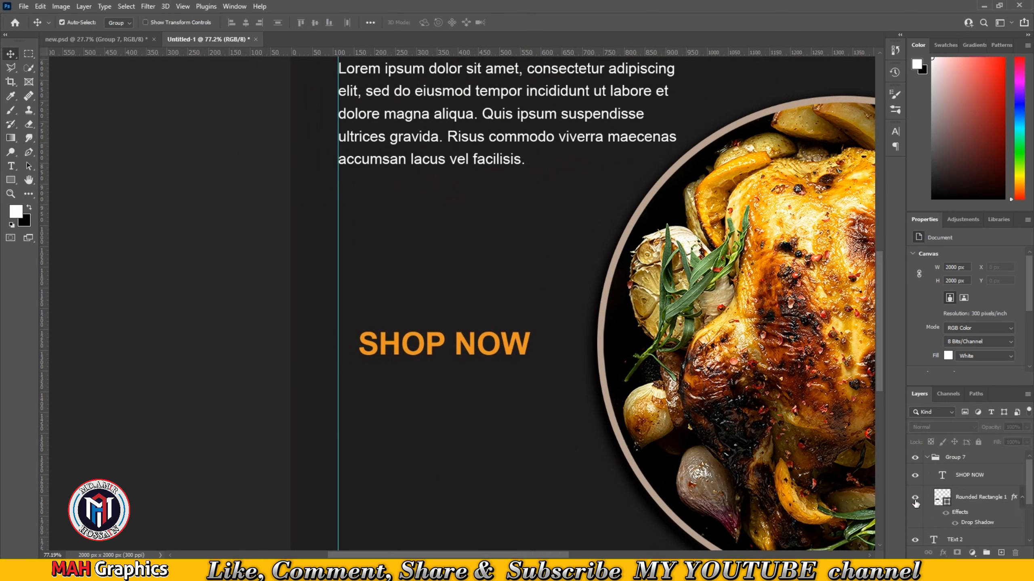
click(916, 501)
click(916, 501)
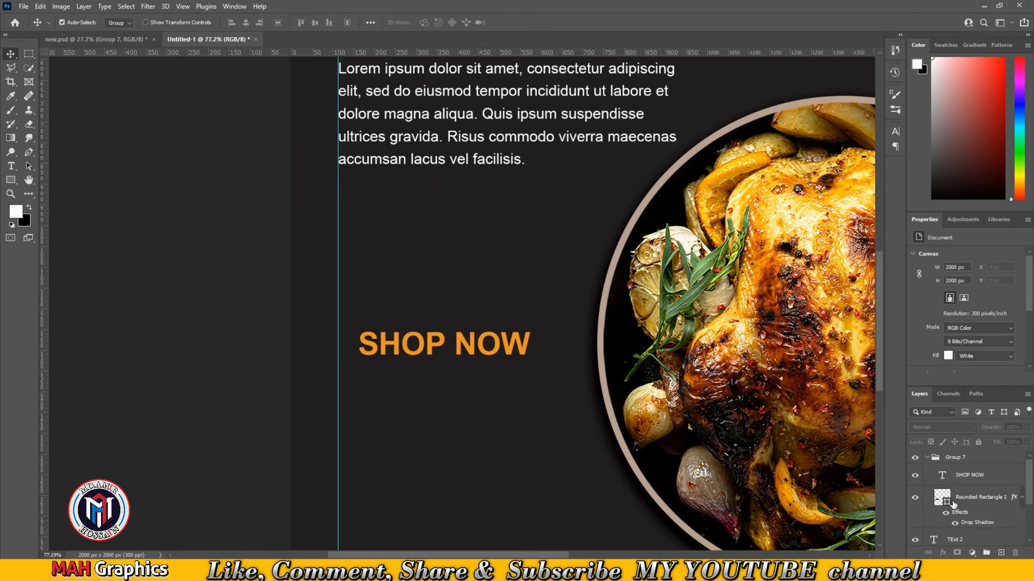
- Open the rounded rectangle's Drop Shadow layer style to review its settings and close it with OK
scroll(962, 510, down, 2)
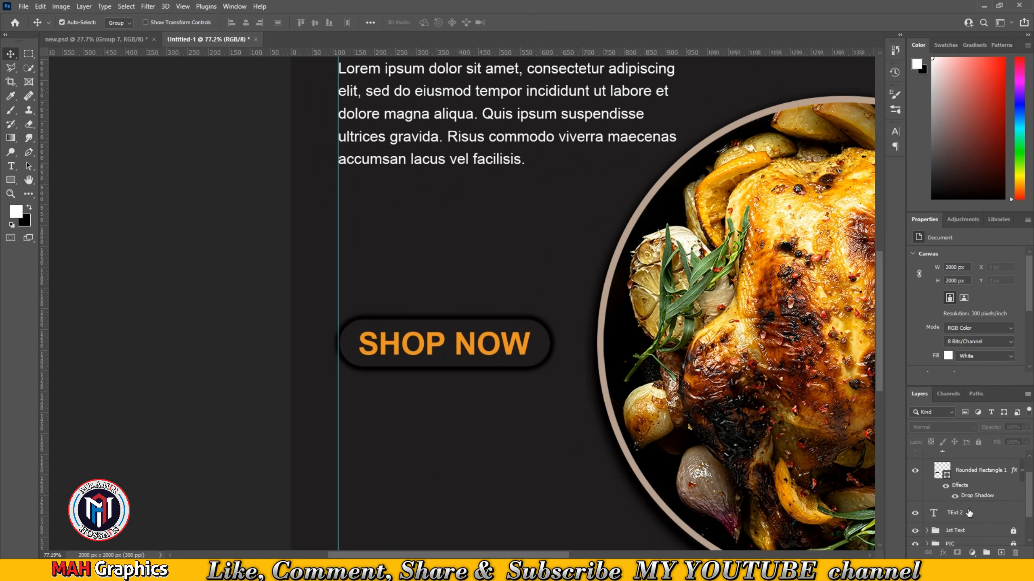
double_click(977, 482)
click(615, 464)
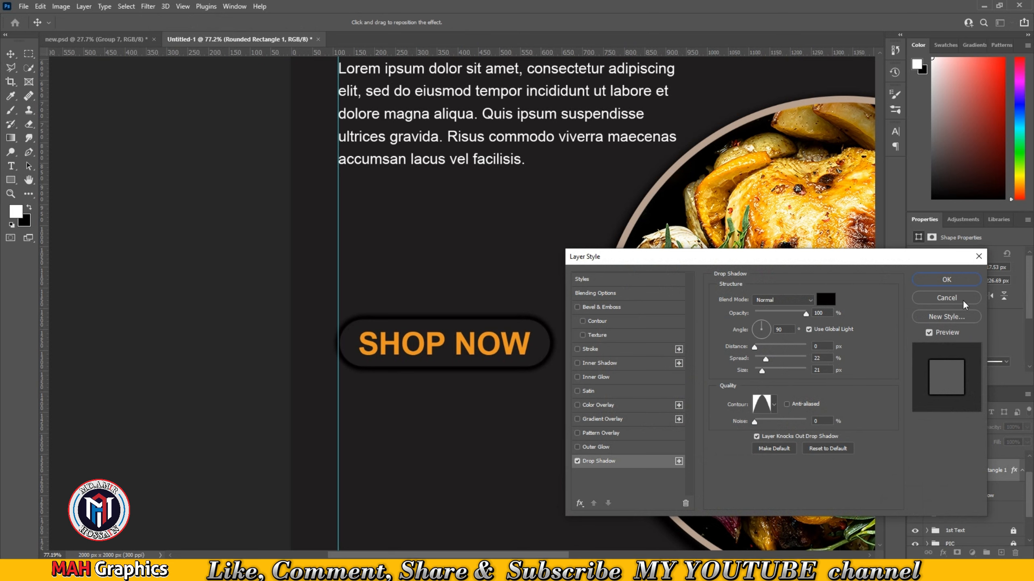
click(945, 280)
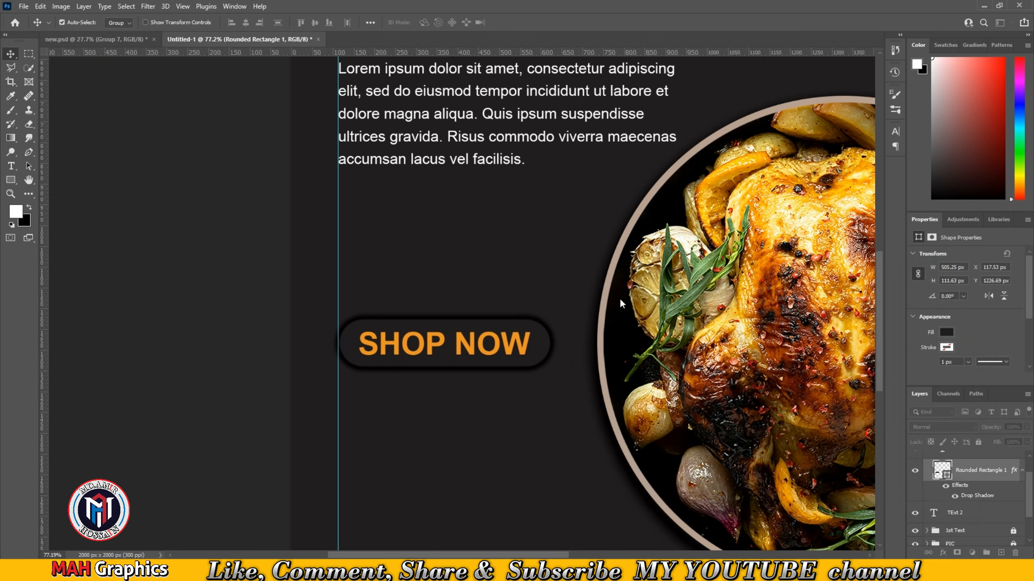
- Bring the 50% OFF badge group from new.psd into the new document and drop it over the plate's upper edge
click(516, 313)
scroll(516, 313, down, 2)
drag(604, 331, 482, 317)
scroll(481, 317, down, 1)
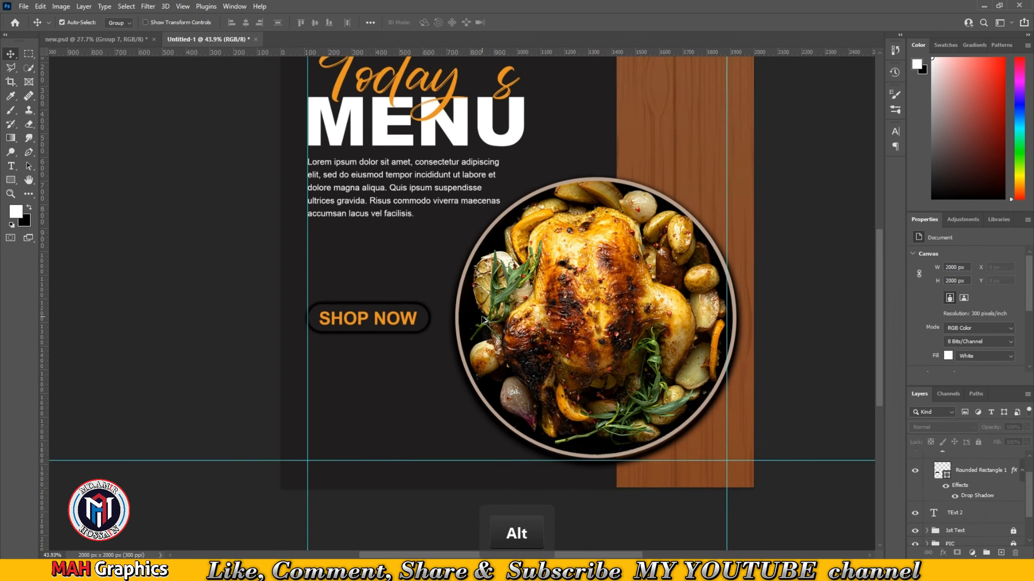
mouse_move(572, 300)
mouse_down()
mouse_move(558, 314)
mouse_move(575, 306)
mouse_up()
scroll(558, 312, down, 1)
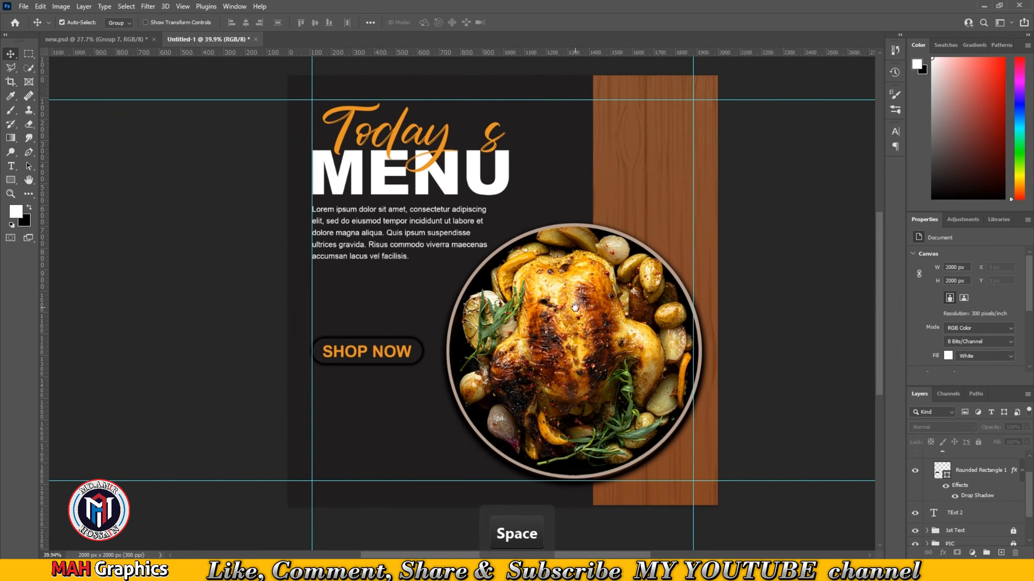
click(83, 39)
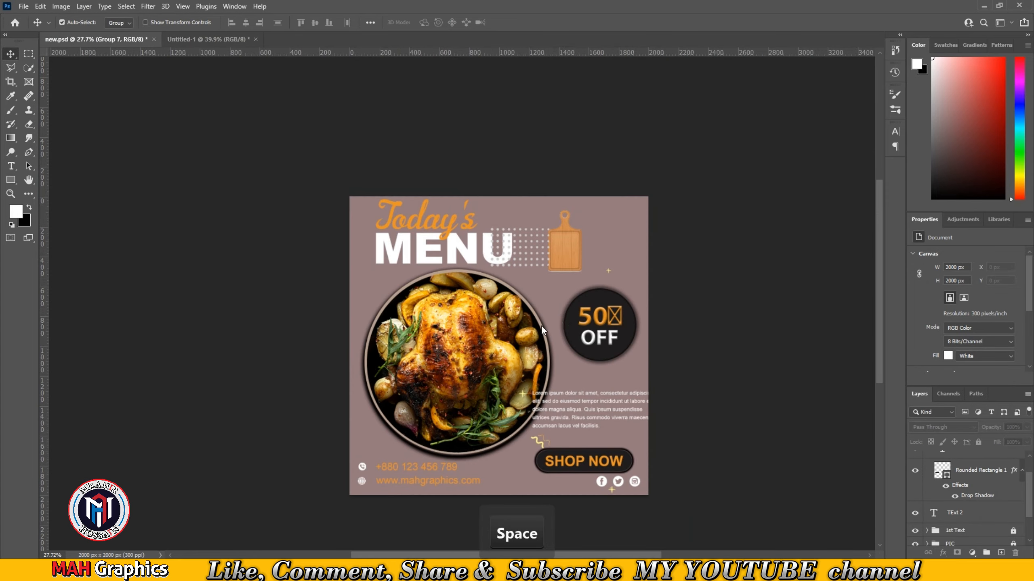
drag(609, 334, 306, 86)
drag(588, 228, 589, 228)
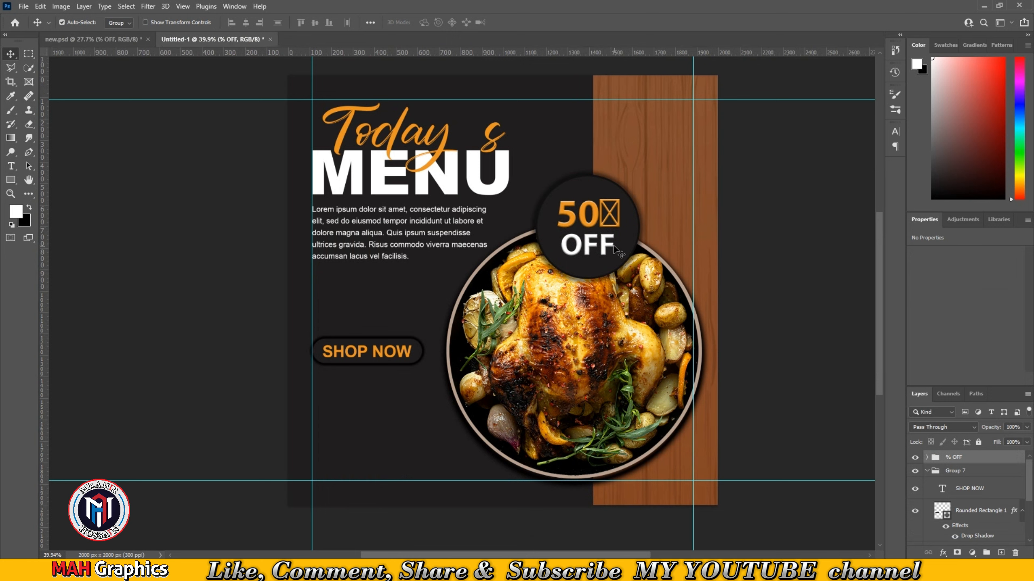
- Scale the 50% OFF badge to about 76% and move it onto the wood panel above the plate's right side
key(ctrl+t)
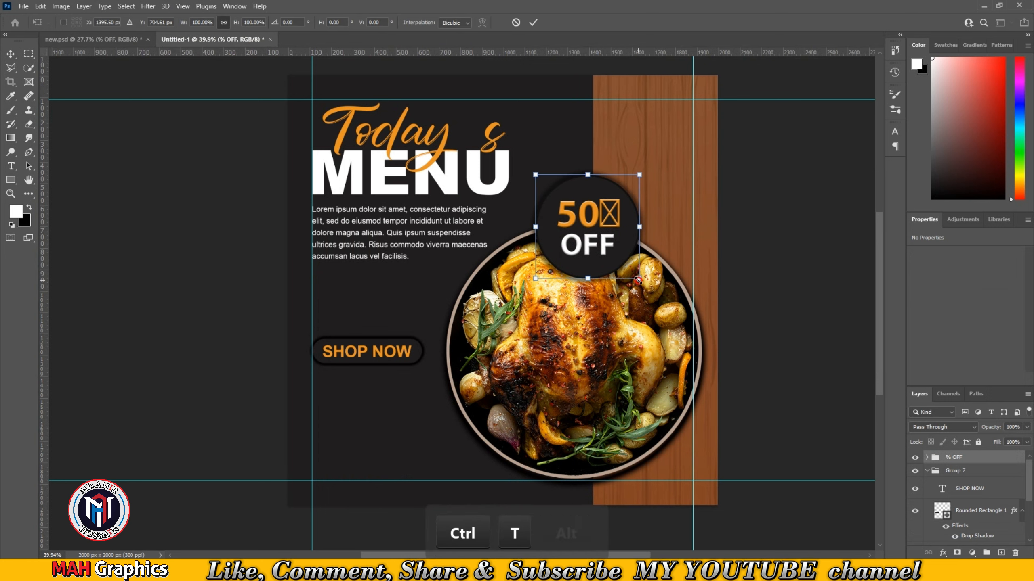
drag(641, 285, 626, 266)
drag(600, 227, 658, 226)
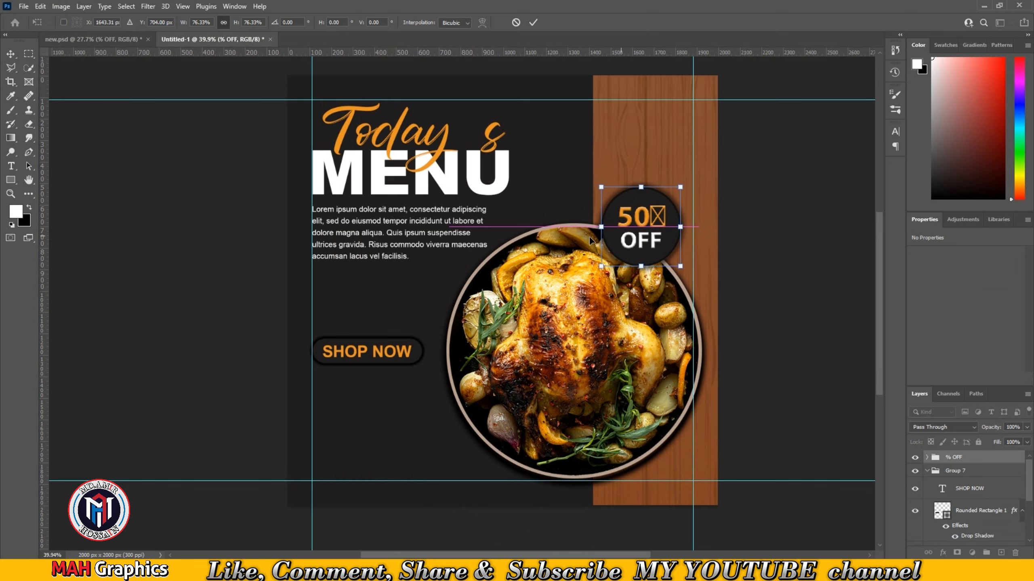
click(533, 22)
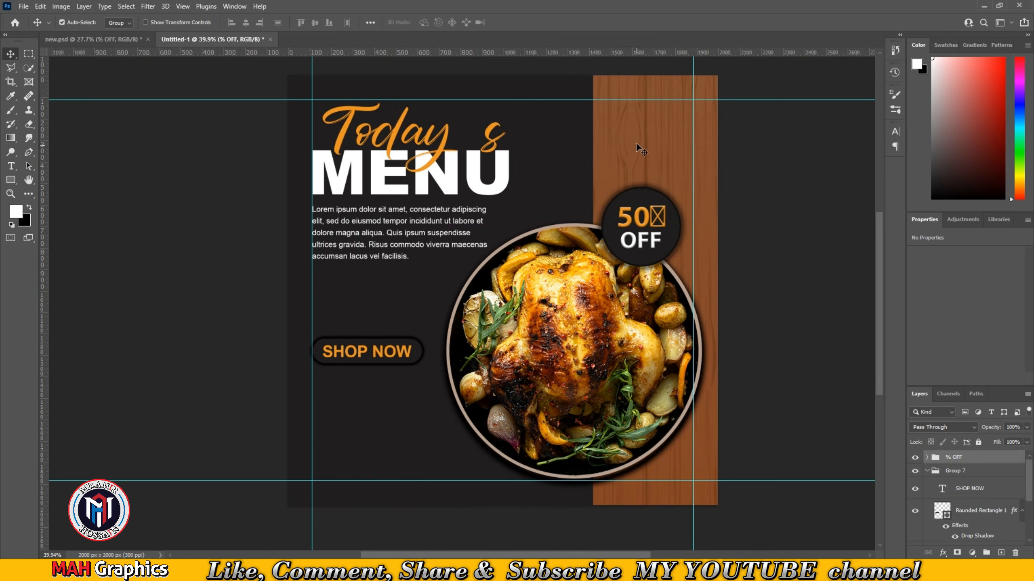
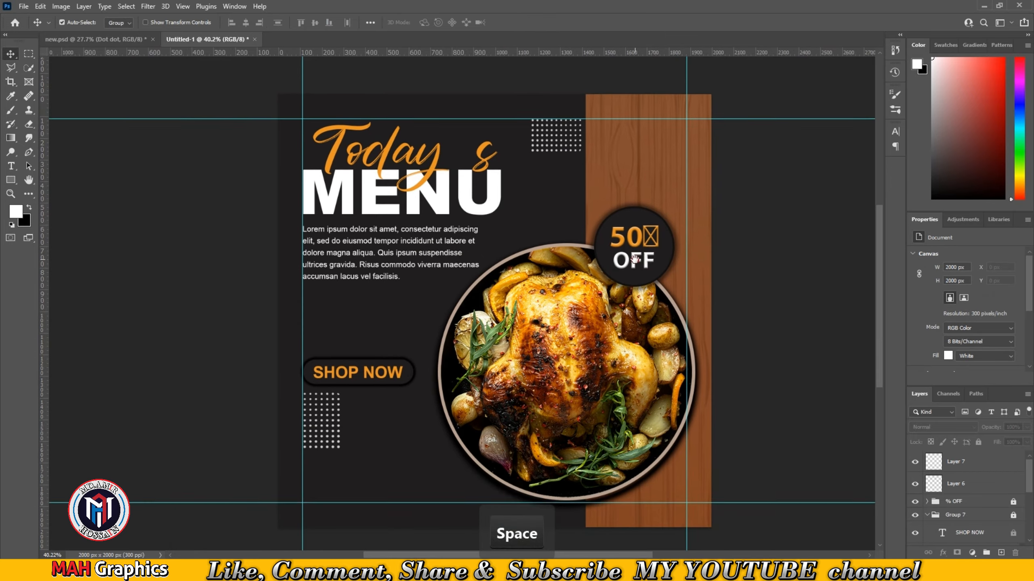
- Group Layer 7 and Layer 6 together and lock the new group
scroll(487, 322, down, 3)
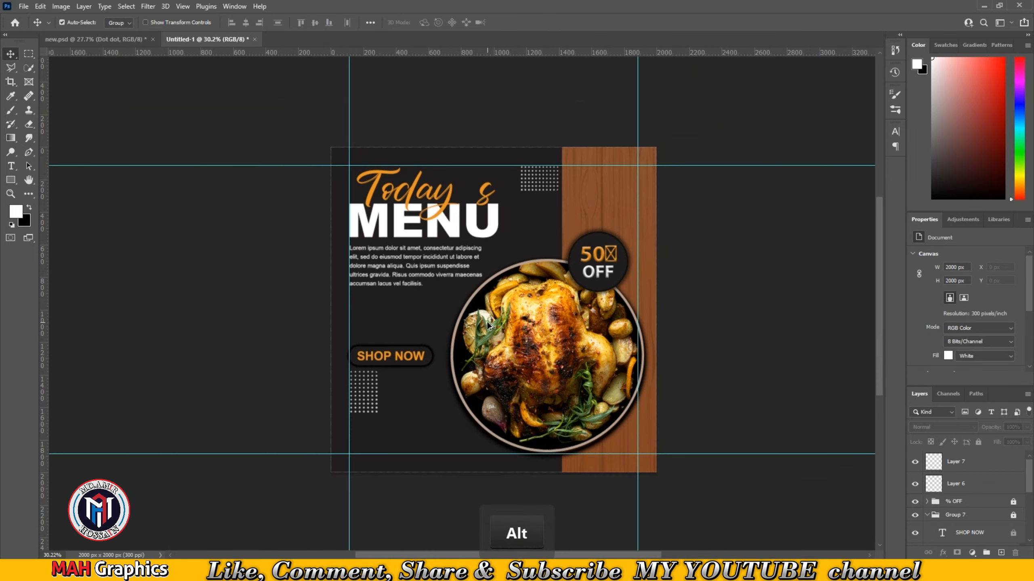
click(967, 470)
shift+click(968, 488)
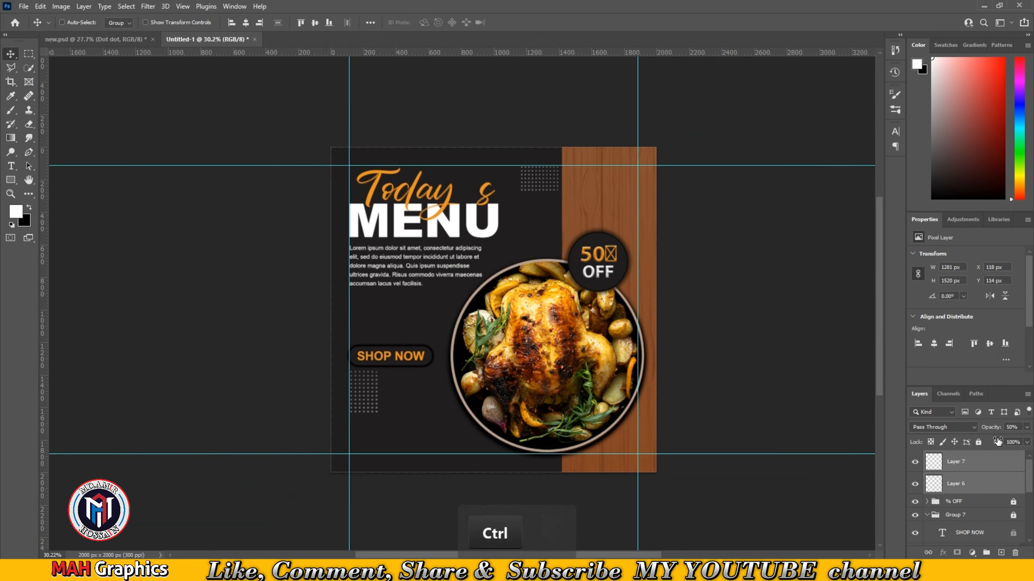
key(ctrl+g)
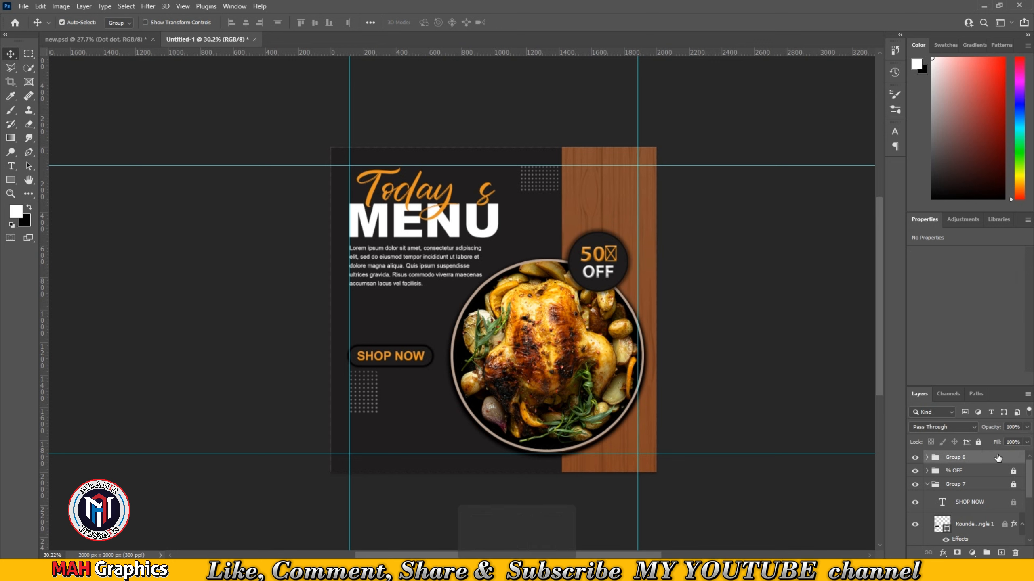
click(978, 442)
- Bring the NUMBER contact-info group from new.psd into the new document along the bottom edge
click(96, 39)
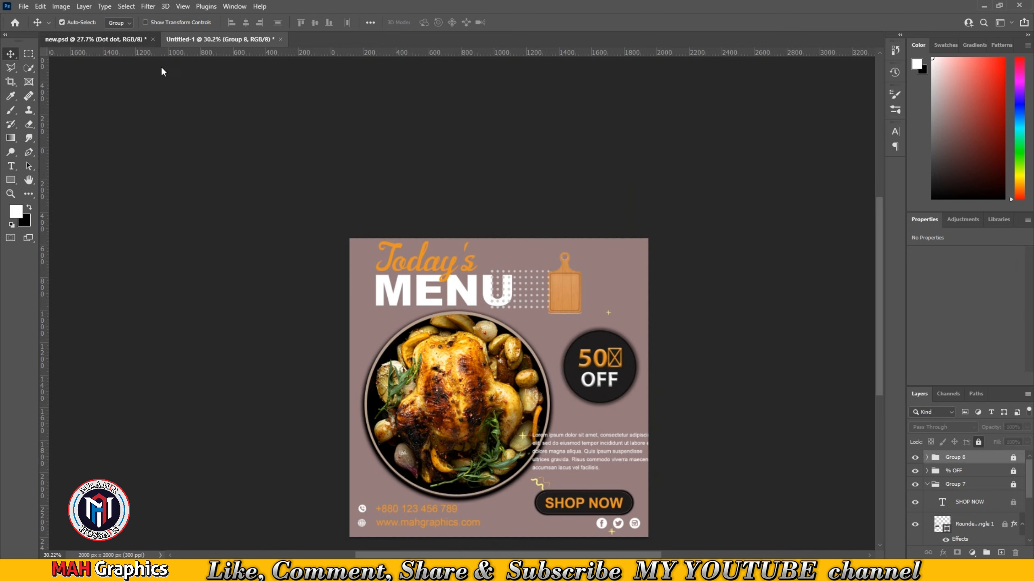
drag(441, 527, 452, 453)
key(ctrl+t)
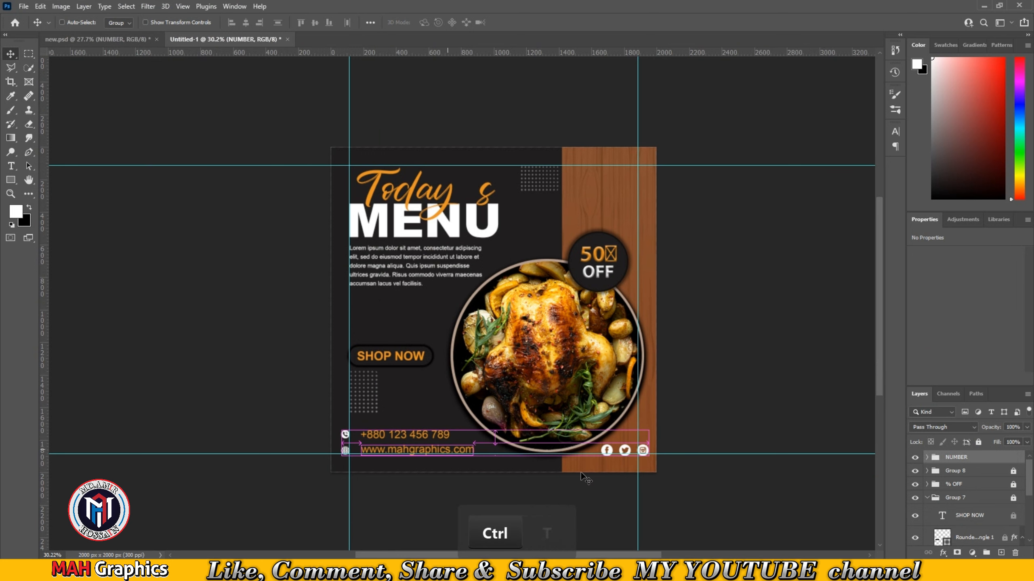
click(531, 224)
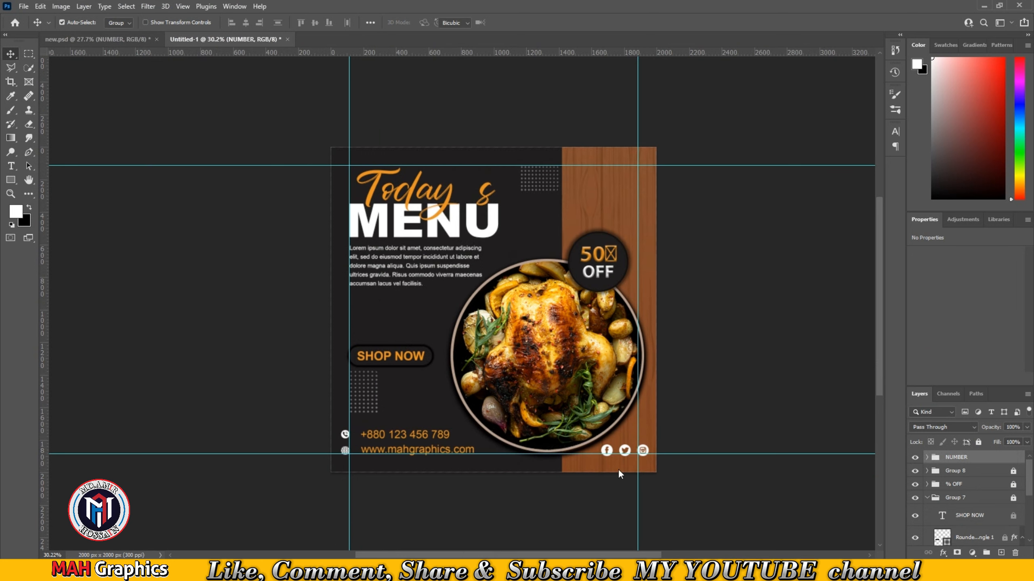
- Scale the contact-info group to about 93% and nudge it left to fit inside the guides
drag(651, 457, 643, 453)
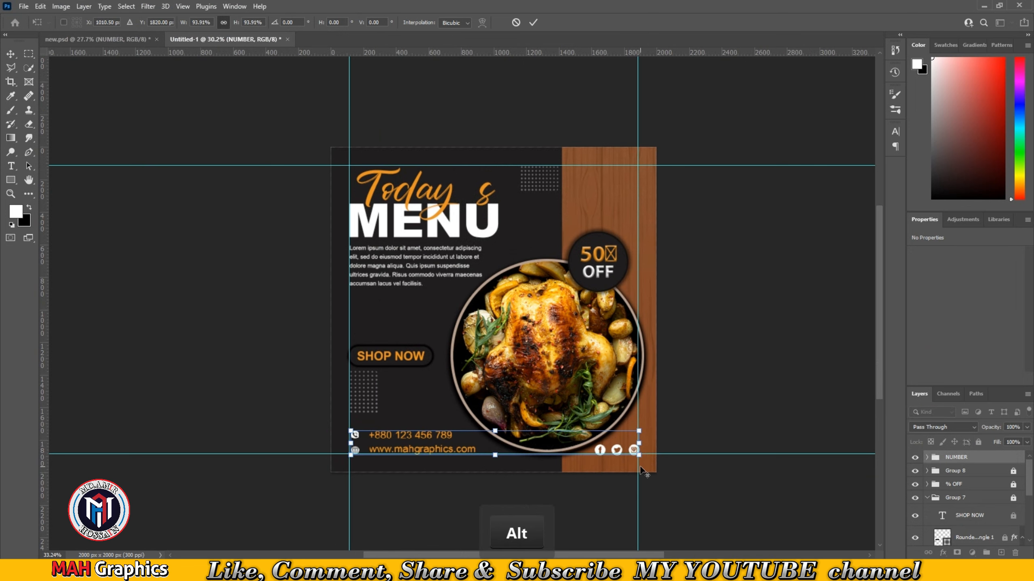
scroll(641, 455, up, 3)
scroll(608, 445, up, 1)
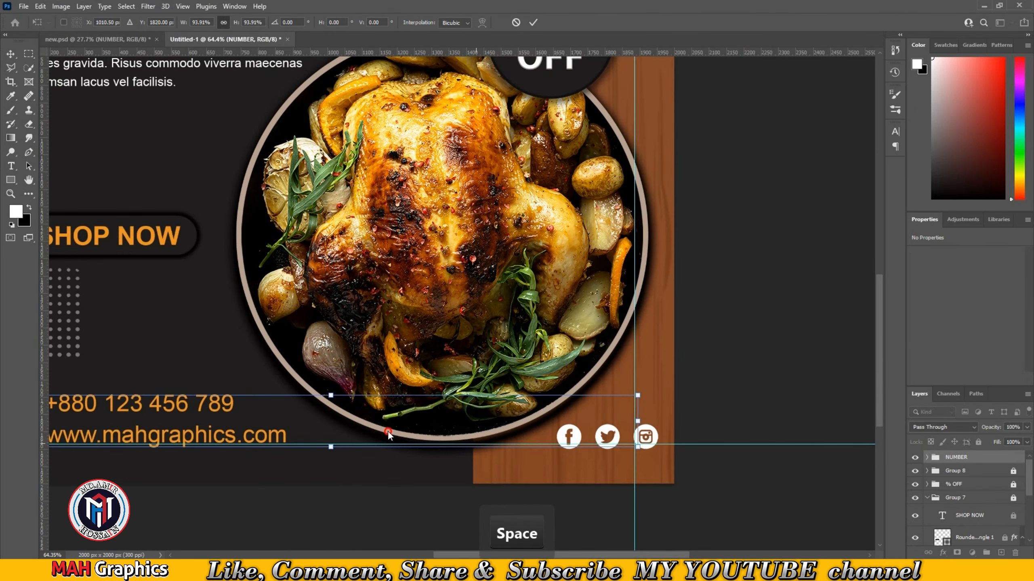
drag(388, 435, 398, 431)
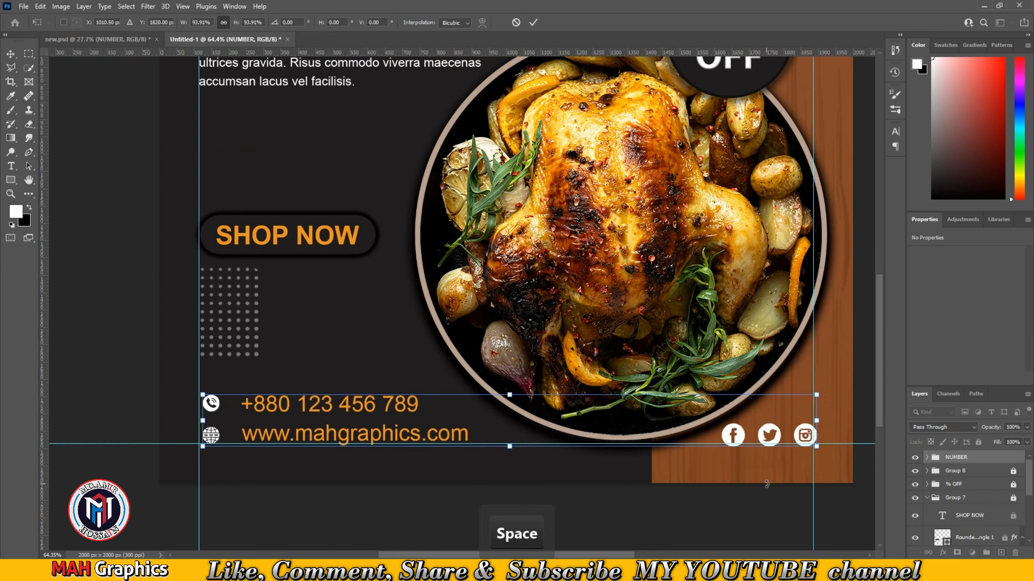
key(Left)
key(Left)
key(Left)
key(Left)
key(Left)
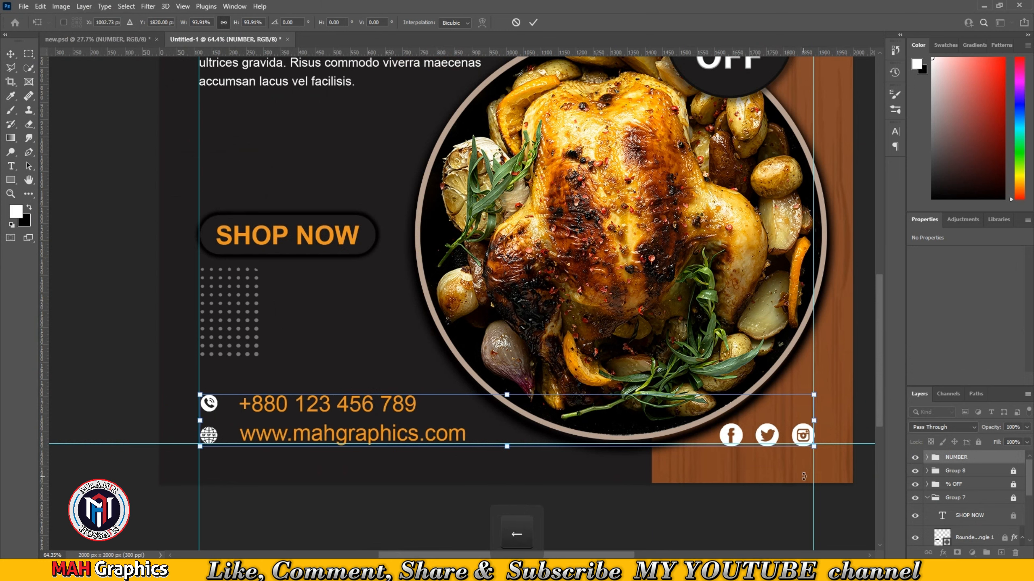
key(Left)
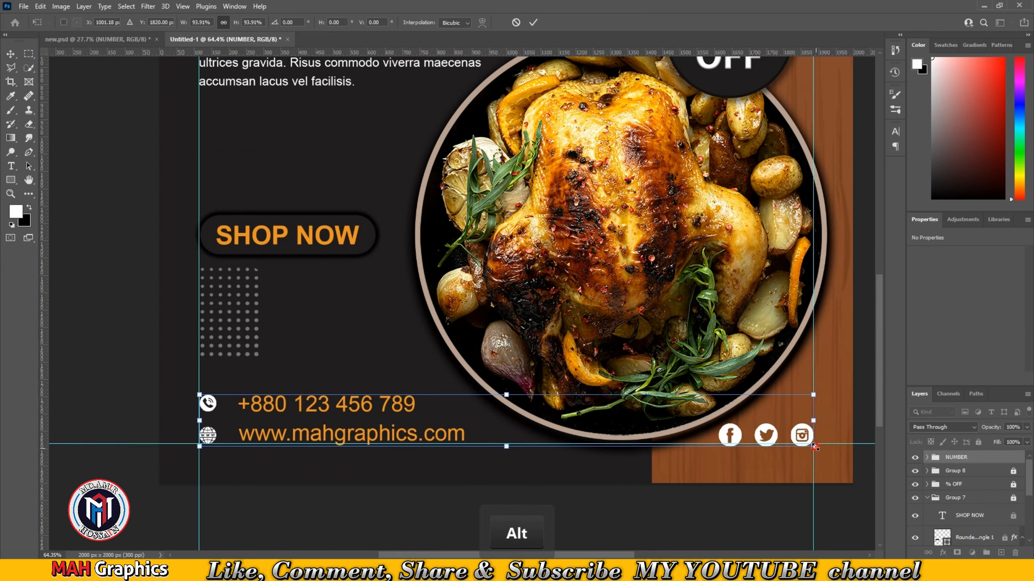
drag(815, 448, 813, 446)
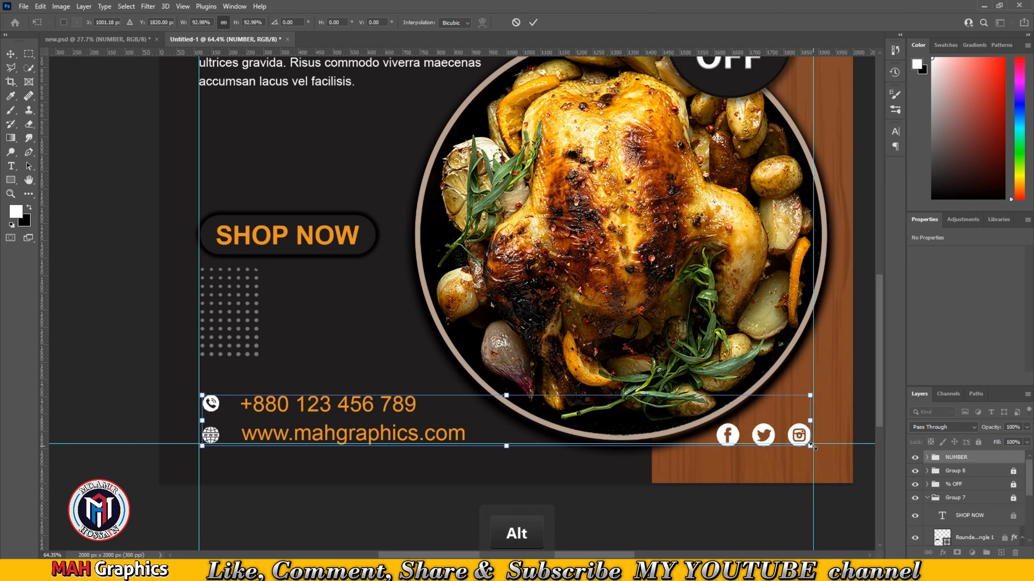
click(533, 22)
- Nudge the contact-info group upward a few pixels
key(Up)
key(Up)
key(Up)
key(Up)
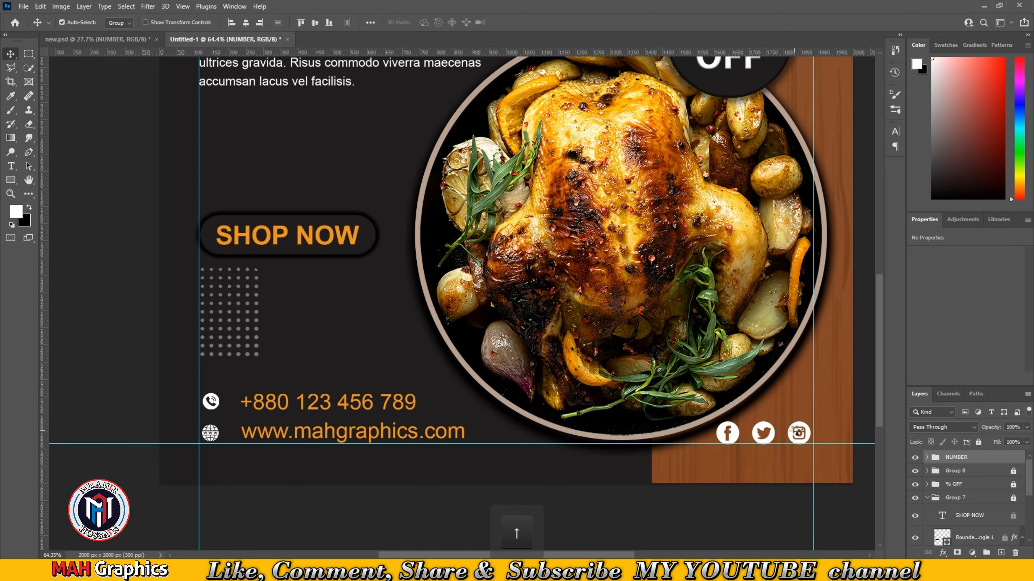
key(Up)
key(Up)
key(Up)
key(Up)
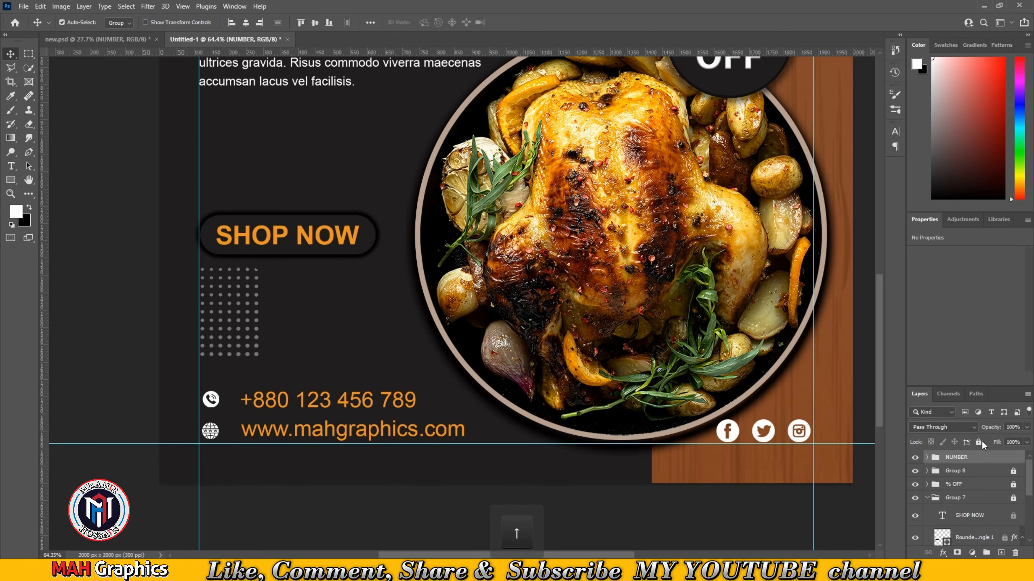
- Lock the NUMBER contact-info group
click(978, 442)
click(129, 311)
scroll(546, 379, down, 5)
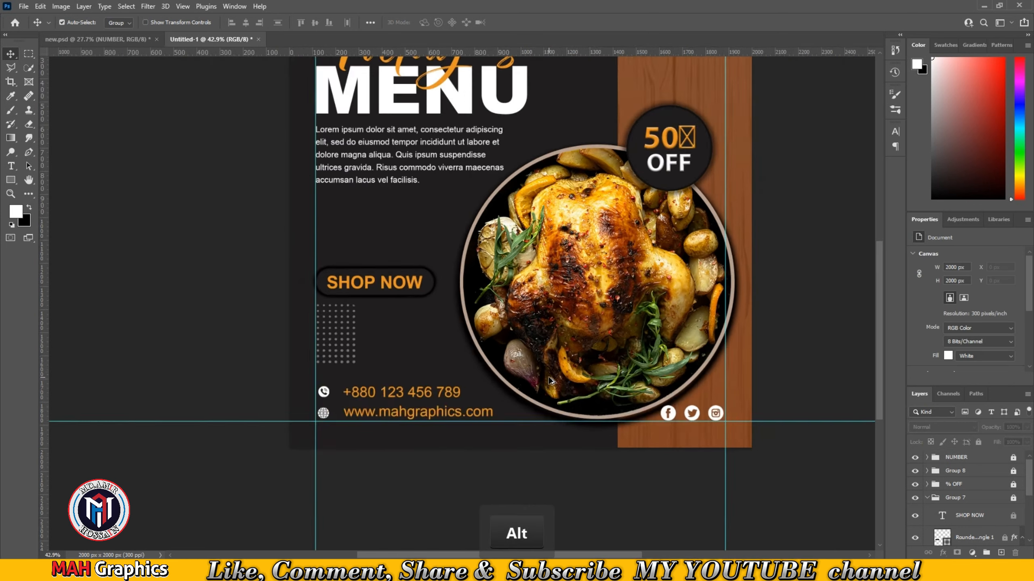
drag(712, 253, 699, 278)
- Bring the sparkle and squiggle decoration group from new.psd into the new document and ungroup it
click(132, 40)
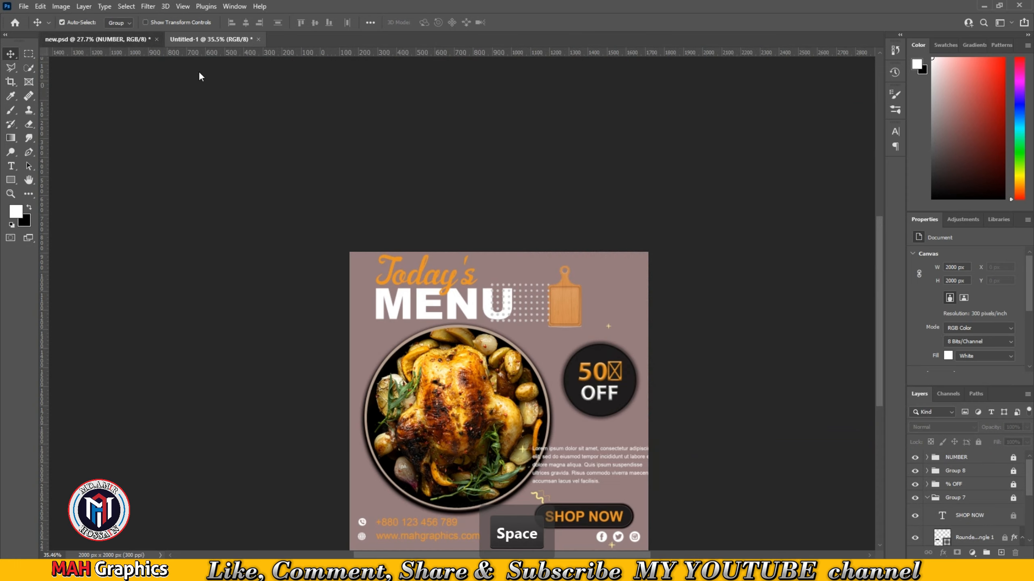
scroll(589, 334, down, 4)
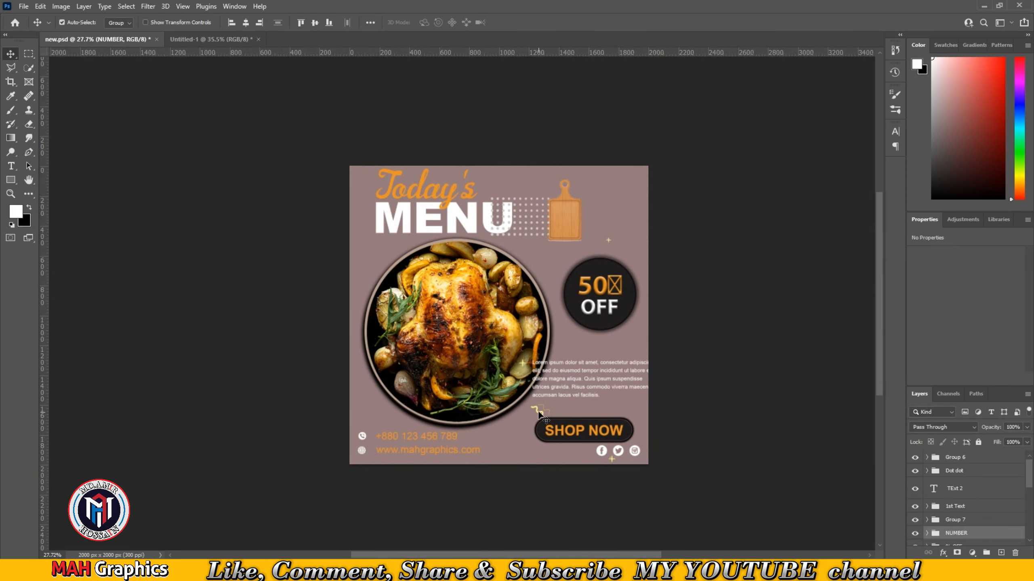
drag(539, 413, 250, 39)
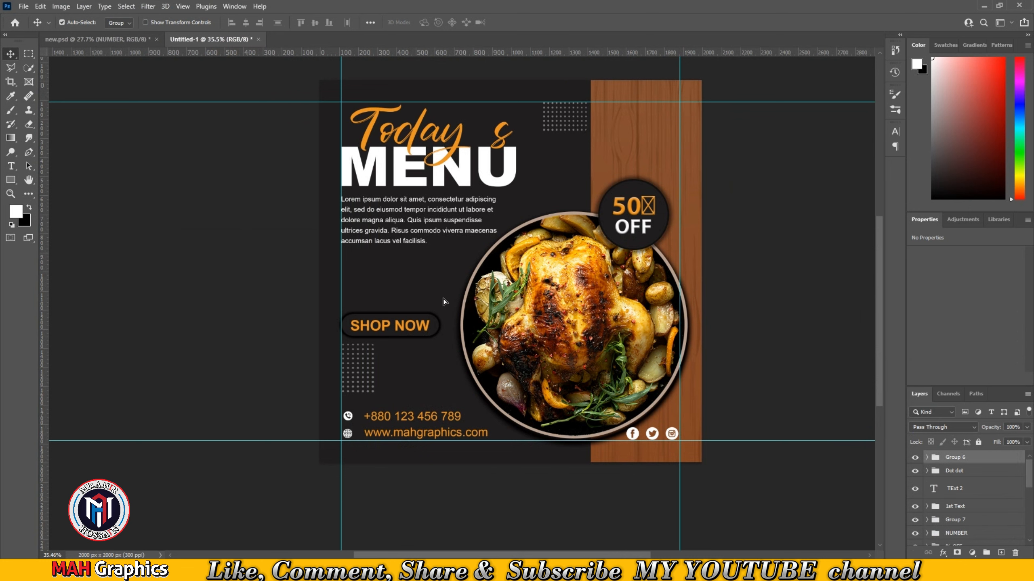
mouse_move(444, 301)
mouse_down()
mouse_move(398, 402)
mouse_move(468, 373)
mouse_move(420, 368)
mouse_up()
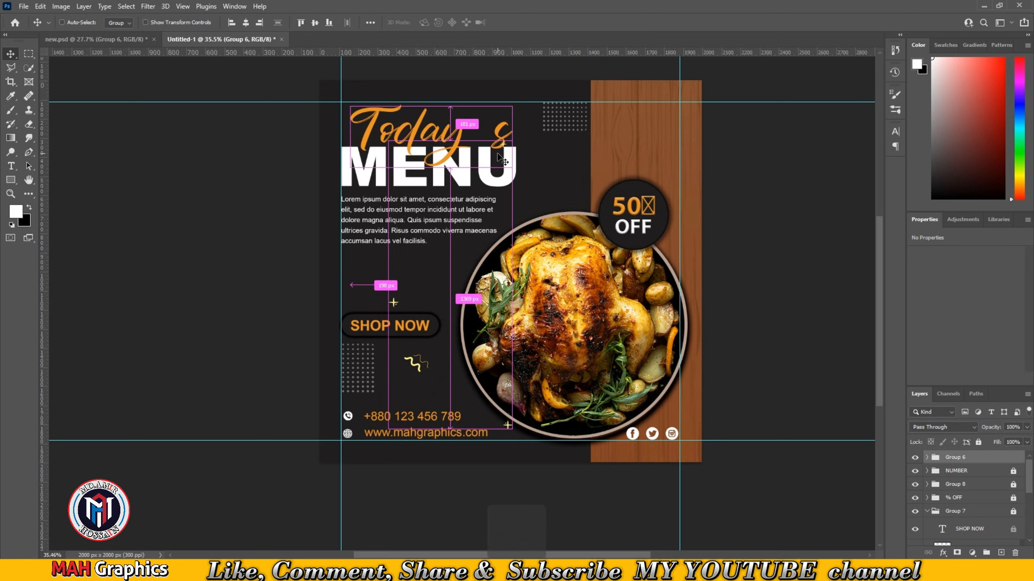
key(ctrl+shift+g)
- Move one sparkle from beside the MENU title to near the plate's upper-left edge
click(967, 484)
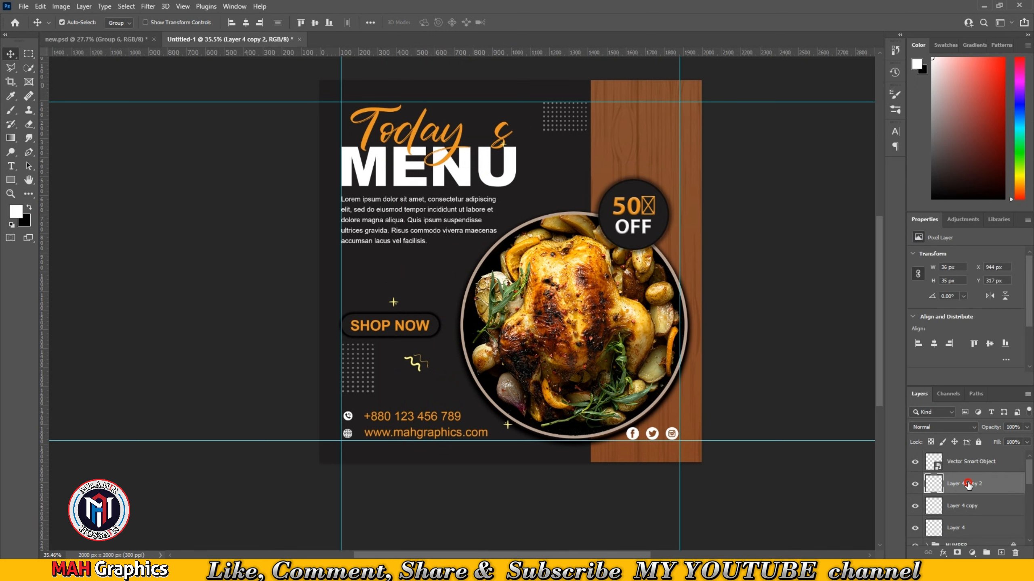
click(915, 484)
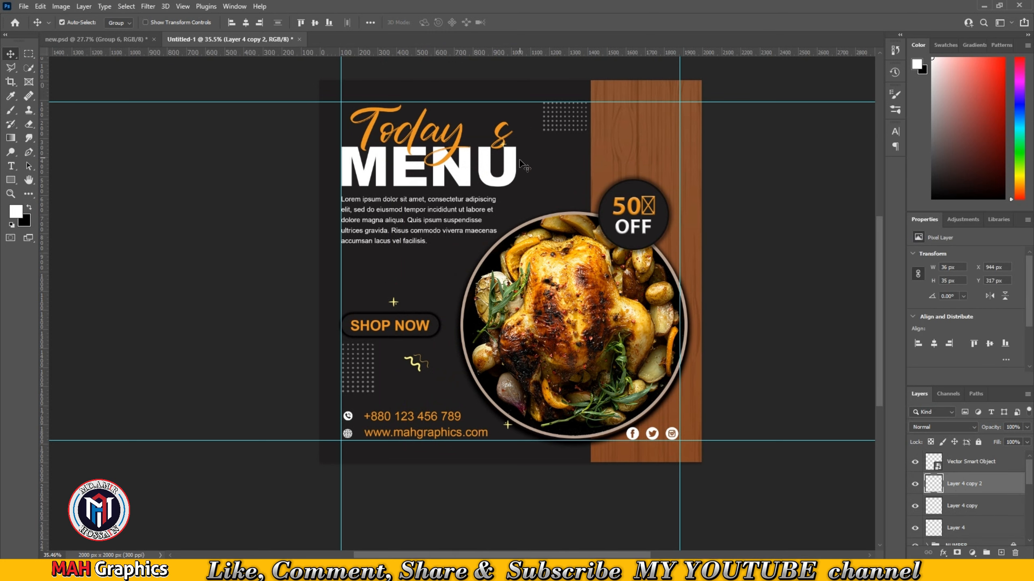
scroll(509, 137, up, 2)
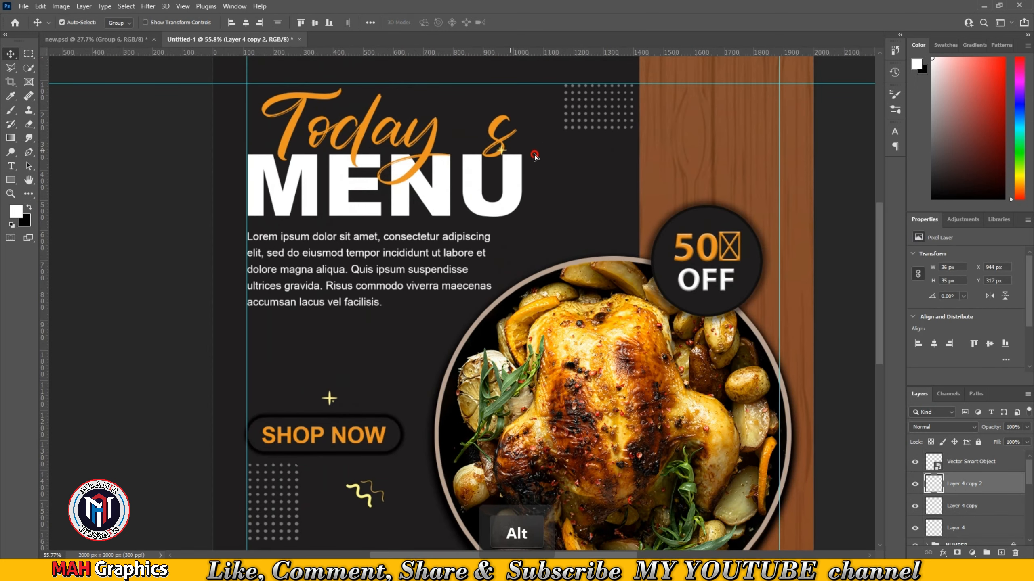
drag(535, 156, 635, 237)
scroll(505, 296, down, 1)
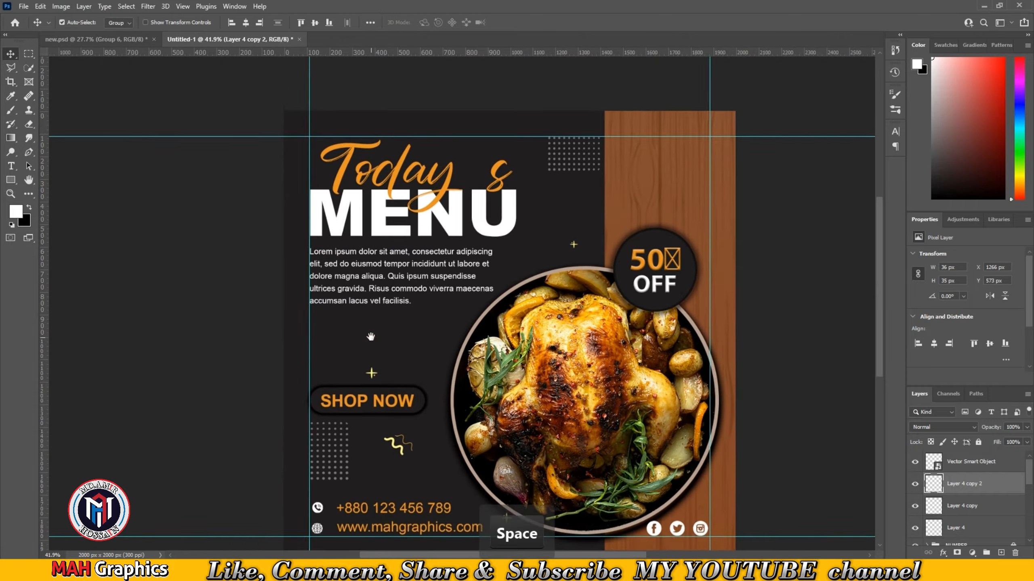
- Move another sparkle and the squiggle to the right of the dot pattern below the SHOP NOW button
drag(371, 336, 397, 288)
click(397, 325)
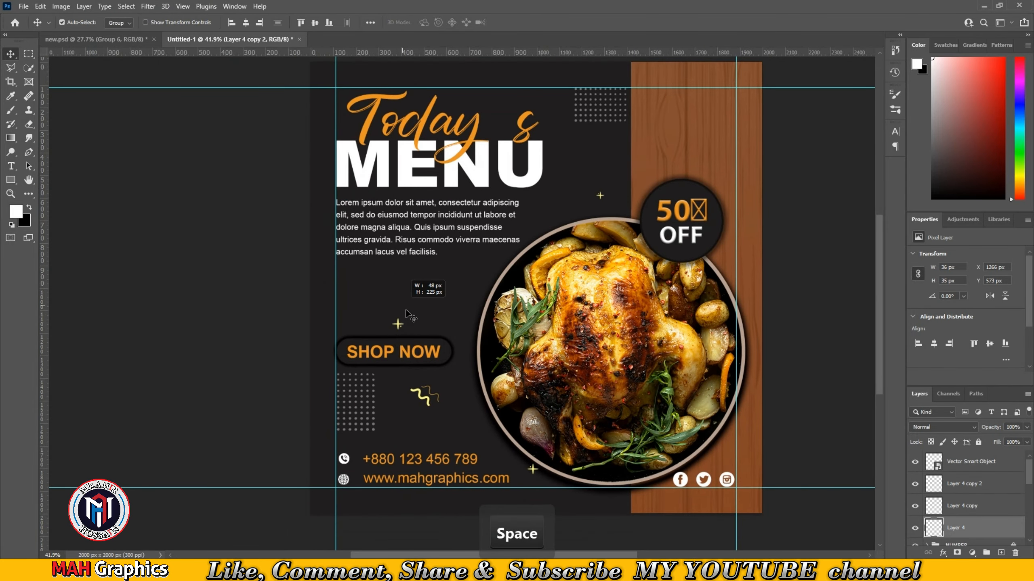
drag(399, 325, 463, 370)
drag(428, 399, 470, 415)
click(532, 472)
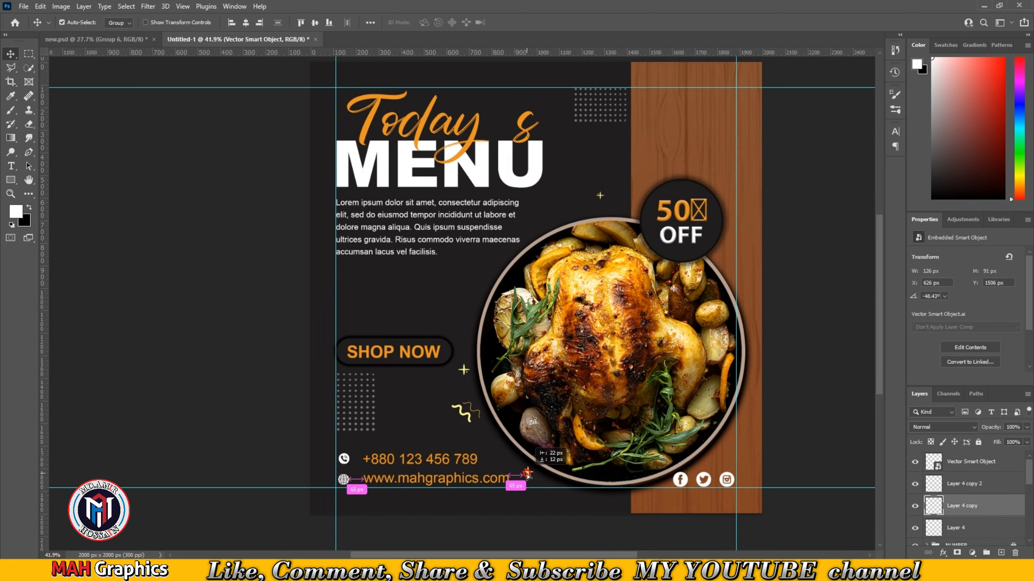
- Move the SHOP NOW button group up, closer to the paragraph
scroll(1006, 508, down, 3)
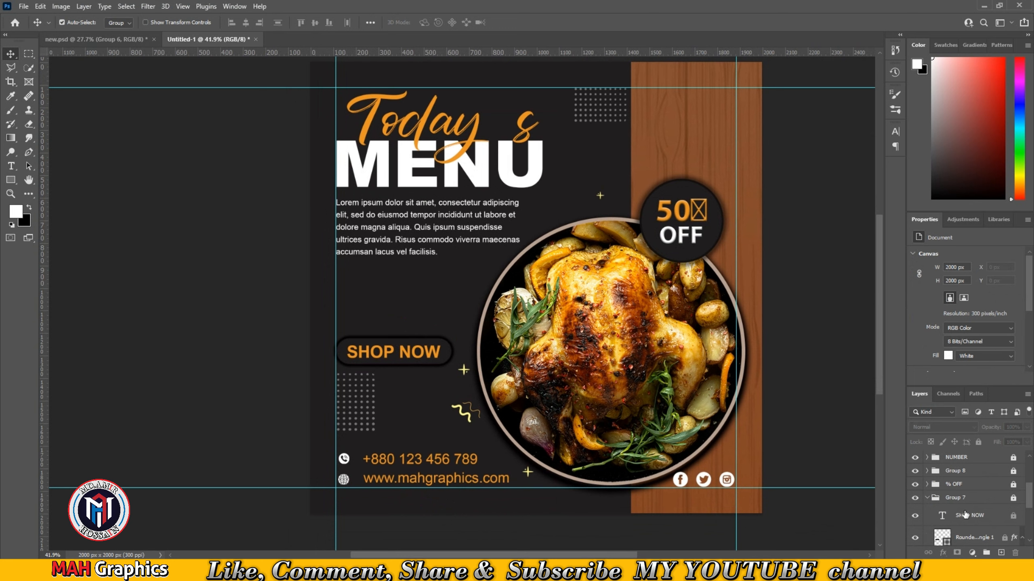
scroll(968, 518, down, 1)
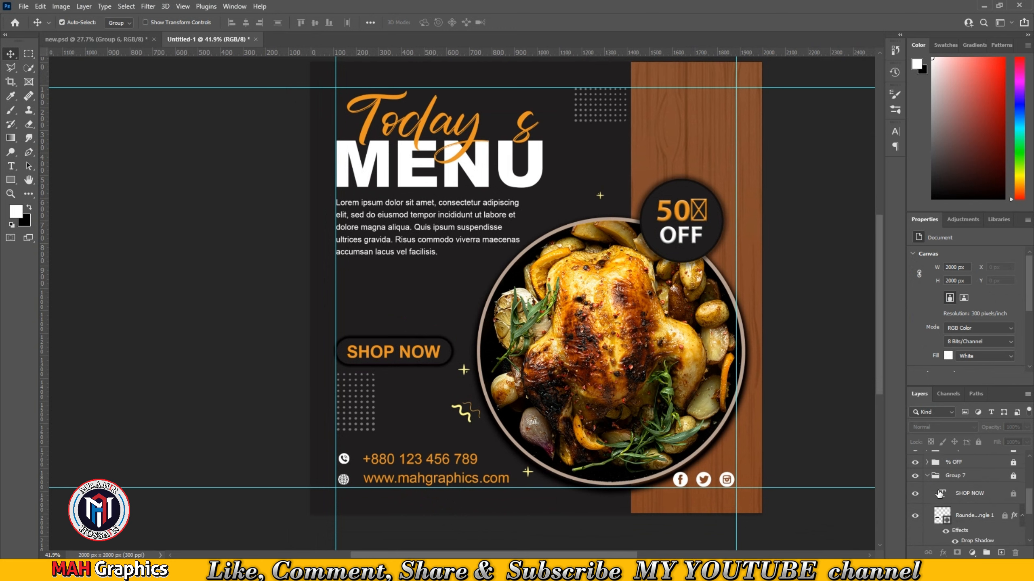
click(928, 475)
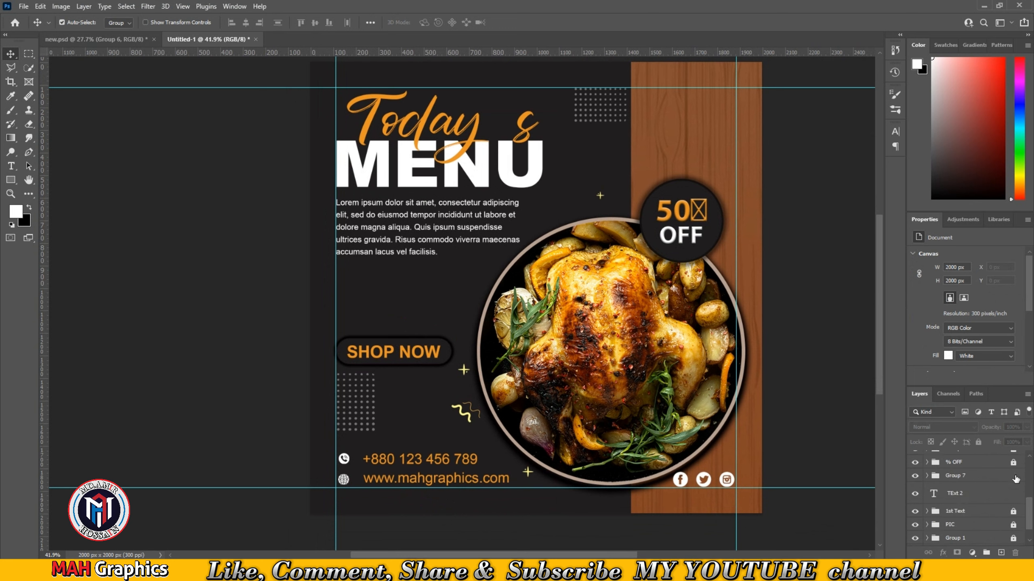
drag(403, 357, 415, 328)
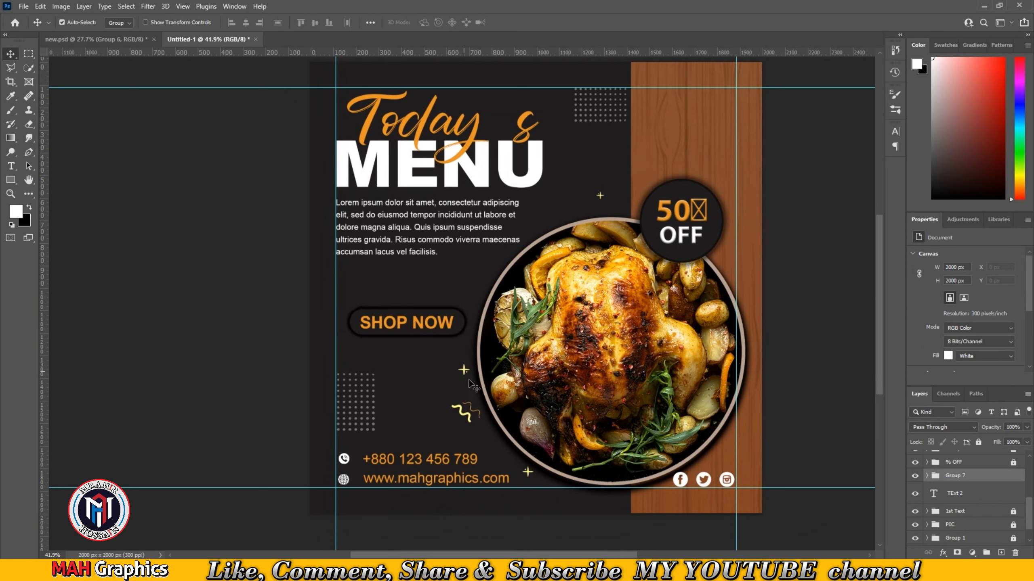
- Move the sparkle up beside the paragraph and the squiggle up below it, next to the button
click(464, 371)
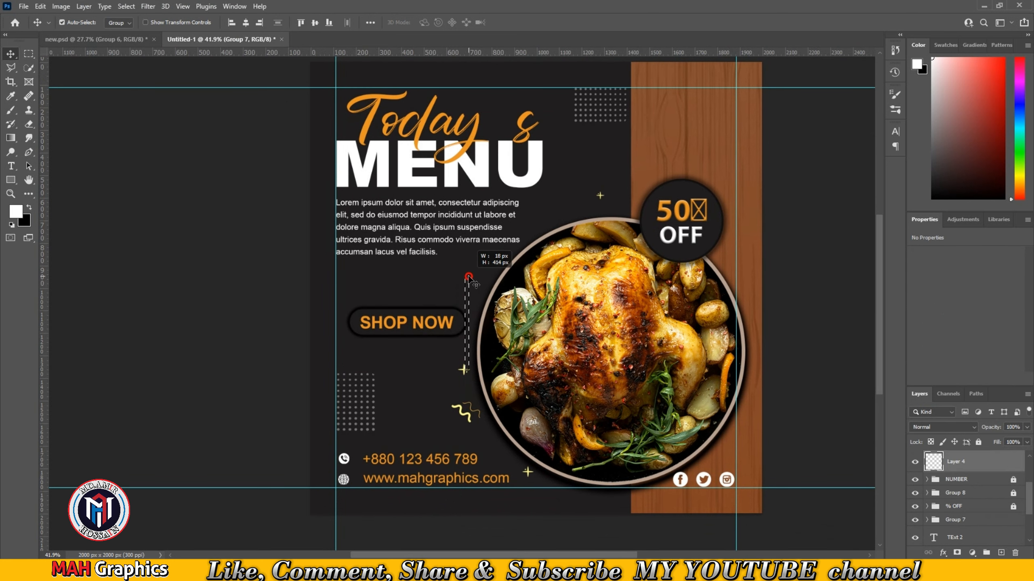
mouse_move(464, 372)
mouse_down()
mouse_move(464, 264)
mouse_move(471, 282)
mouse_up()
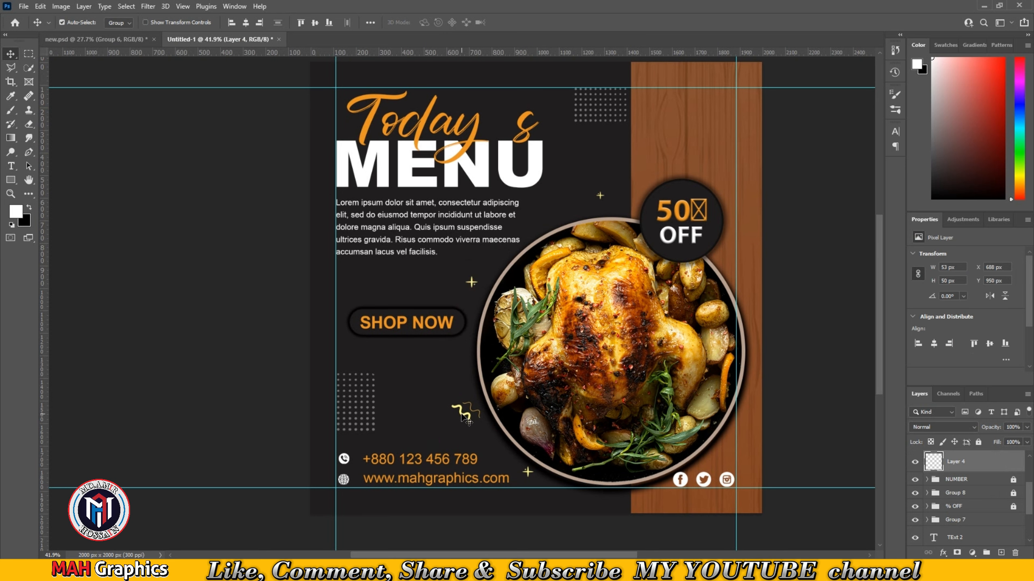
drag(466, 414, 461, 382)
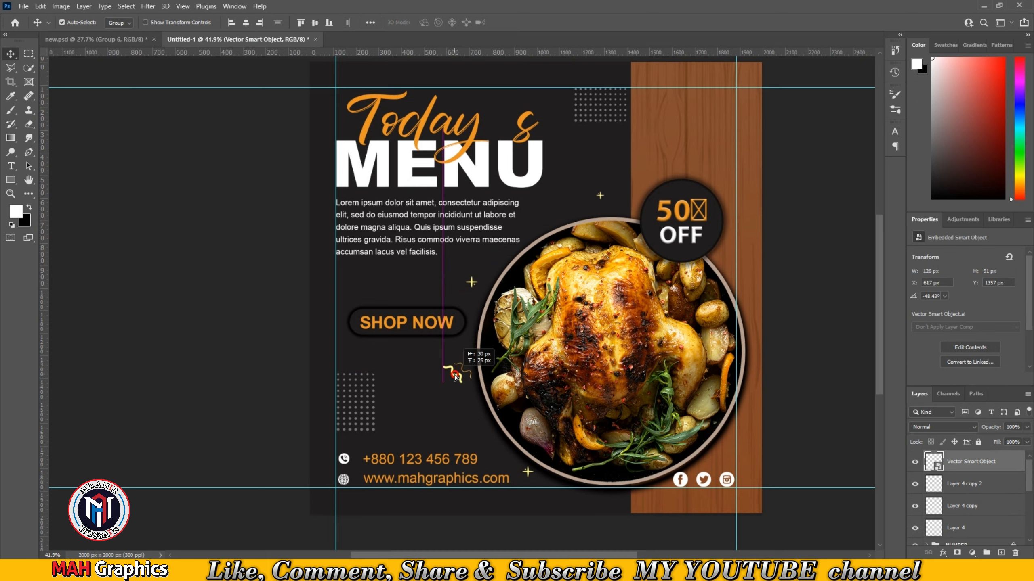
- Place the 16-10-23.png-2 texture image into the Untitled-1 design and scale it to cover the whole canvas
key(ctrl+Tab)
click(225, 41)
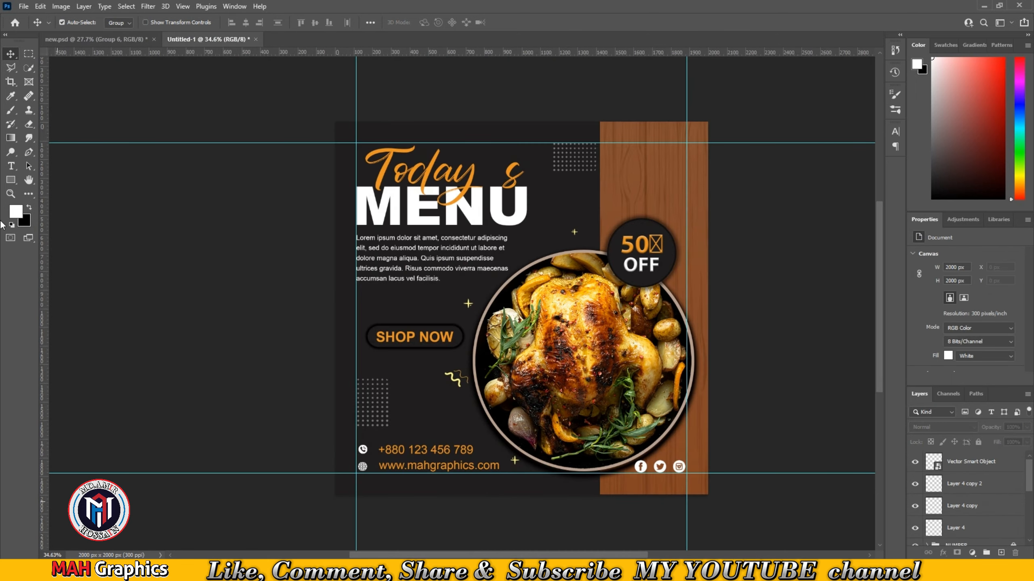
click(23, 6)
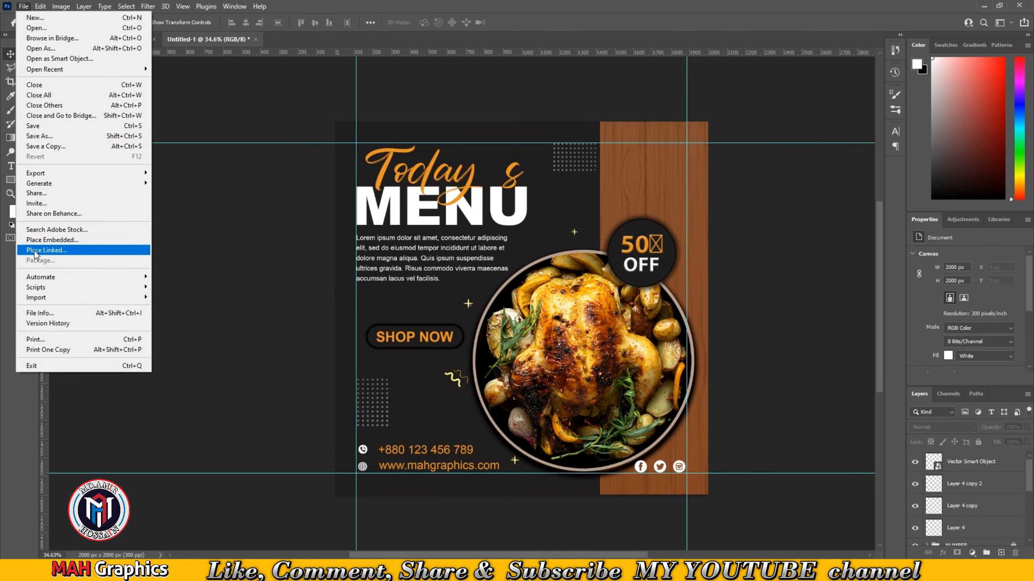
click(61, 239)
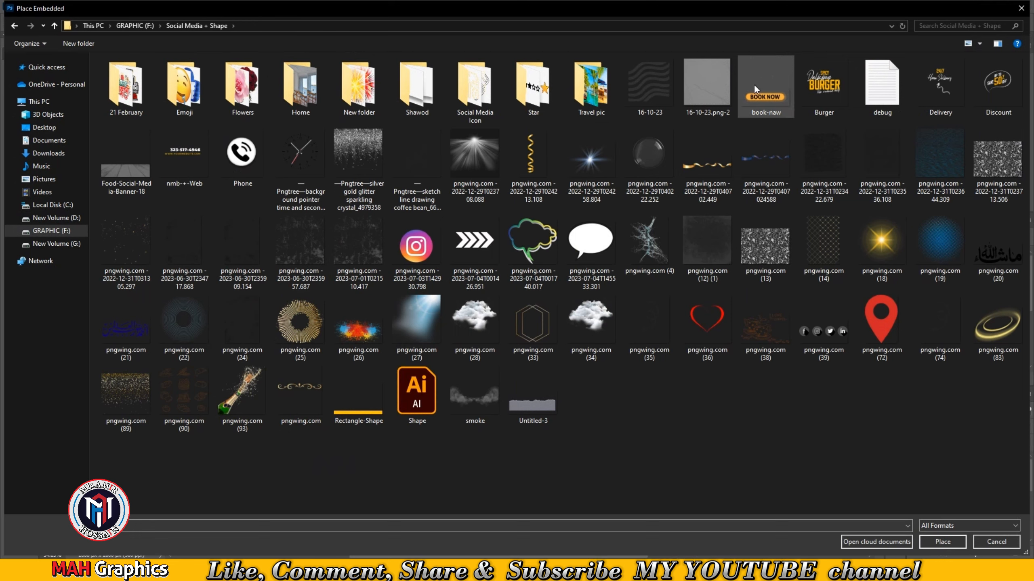
click(943, 542)
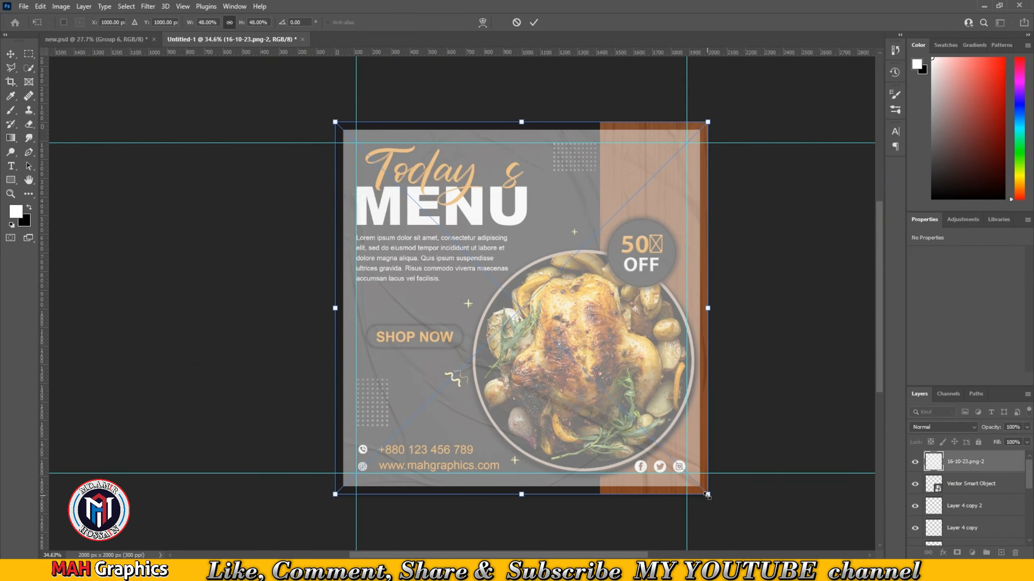
drag(707, 494, 731, 518)
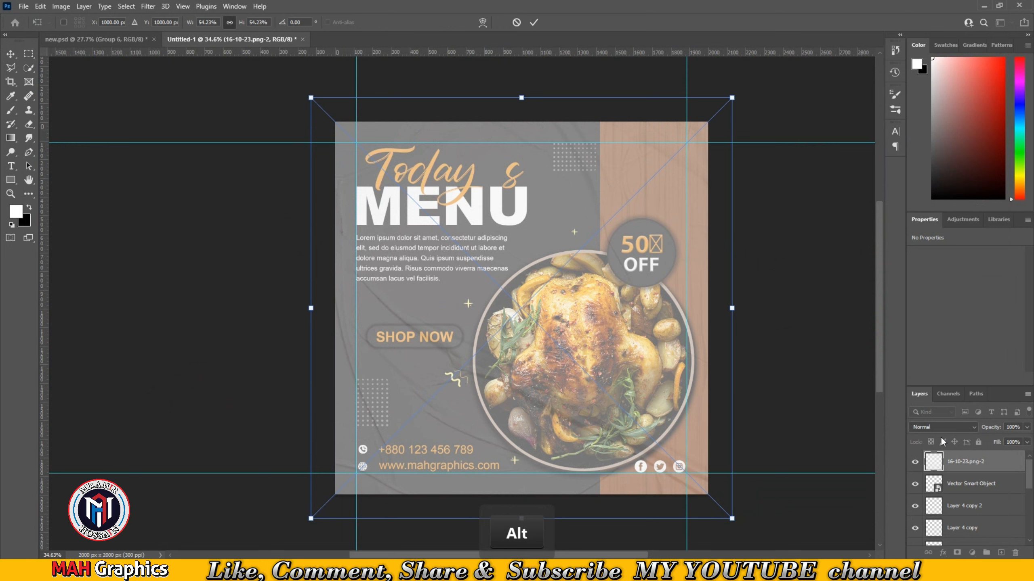
click(959, 466)
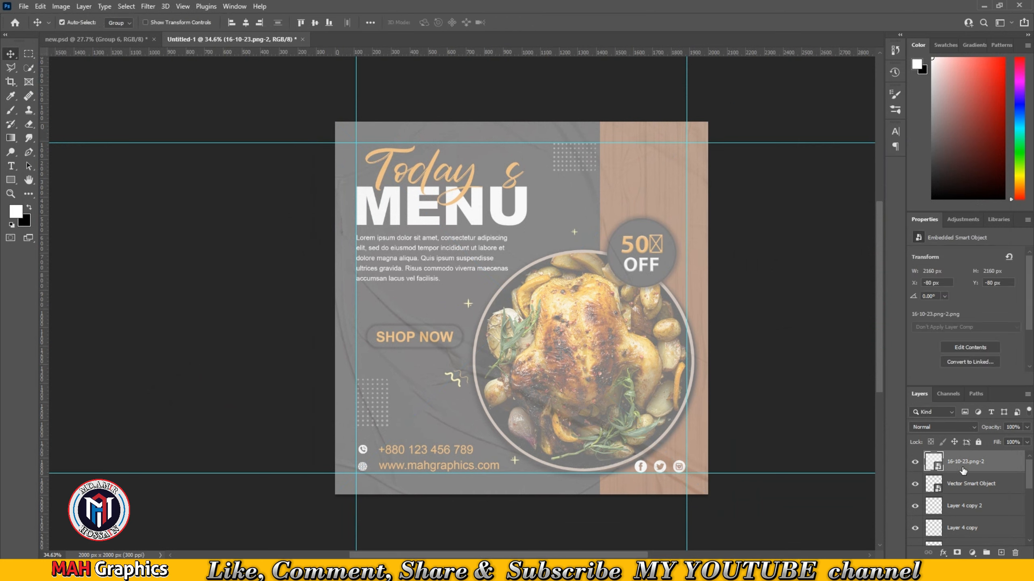
- Move the texture layer down into the background group beside Rectangle 1 and blend it in with Color Burn
key(ctrl+shift+bracketleft)
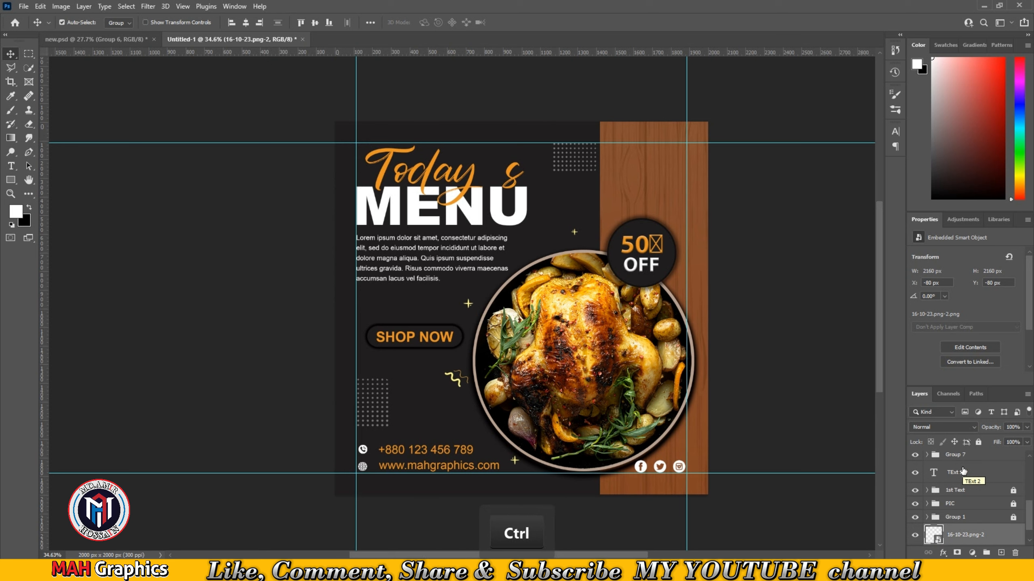
scroll(940, 526, down, 1)
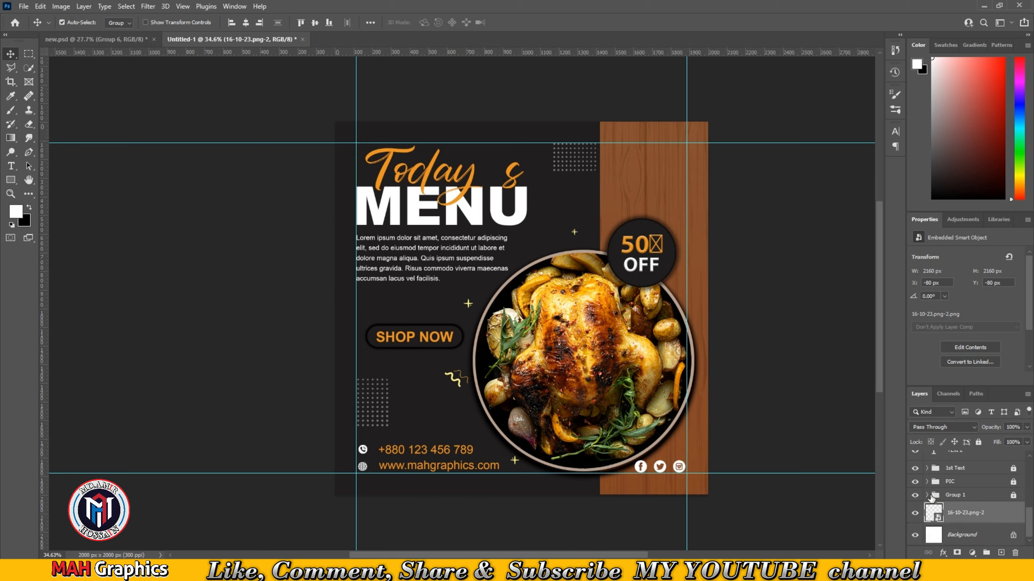
click(932, 499)
click(927, 496)
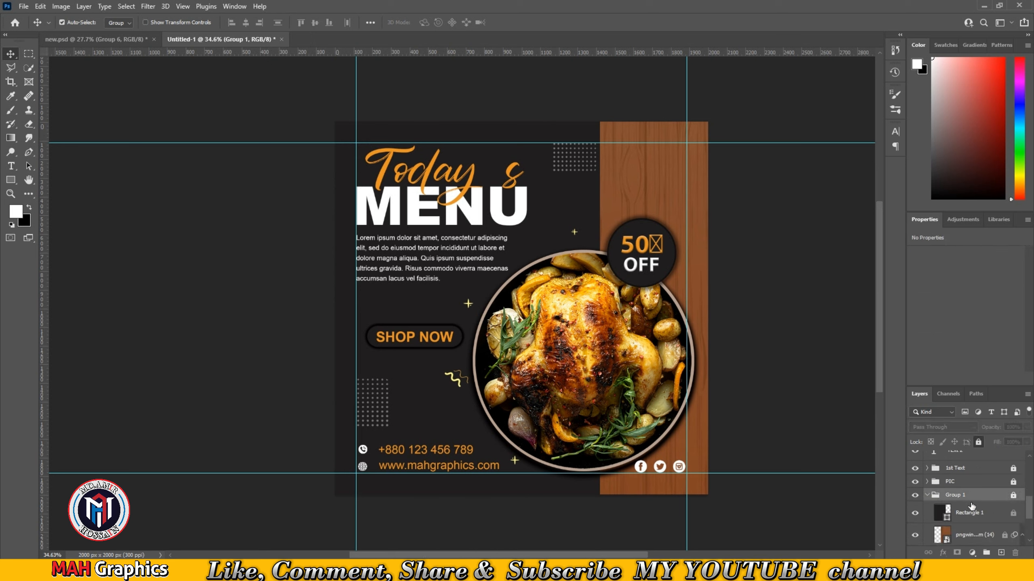
scroll(972, 506, down, 3)
drag(959, 528, 962, 464)
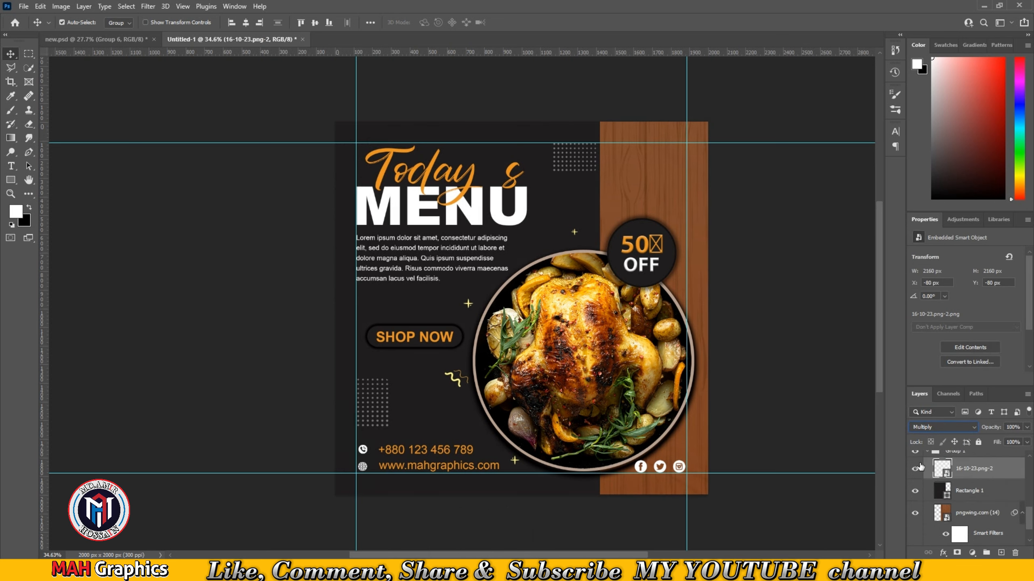
scroll(983, 475, up, 1)
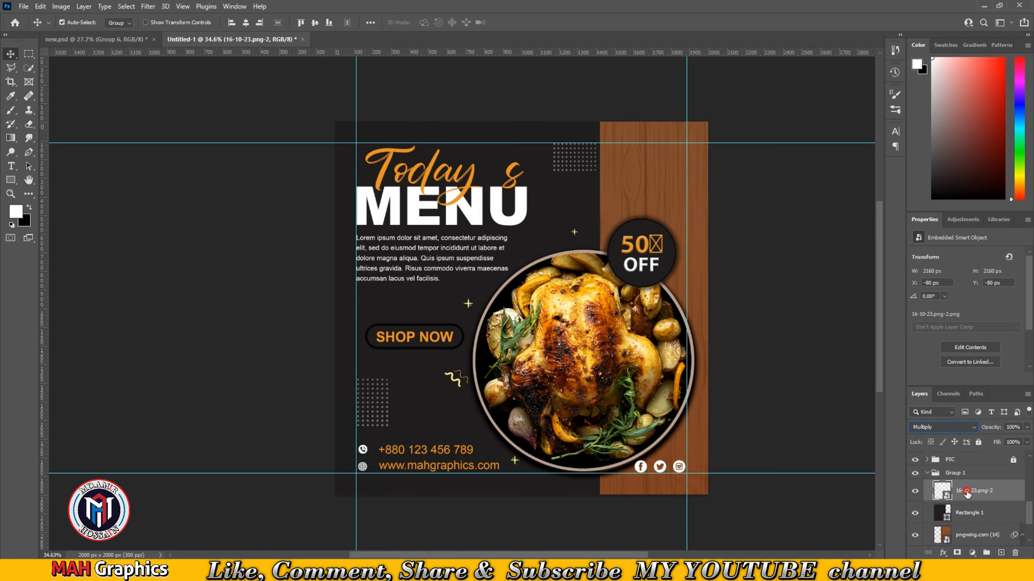
click(974, 429)
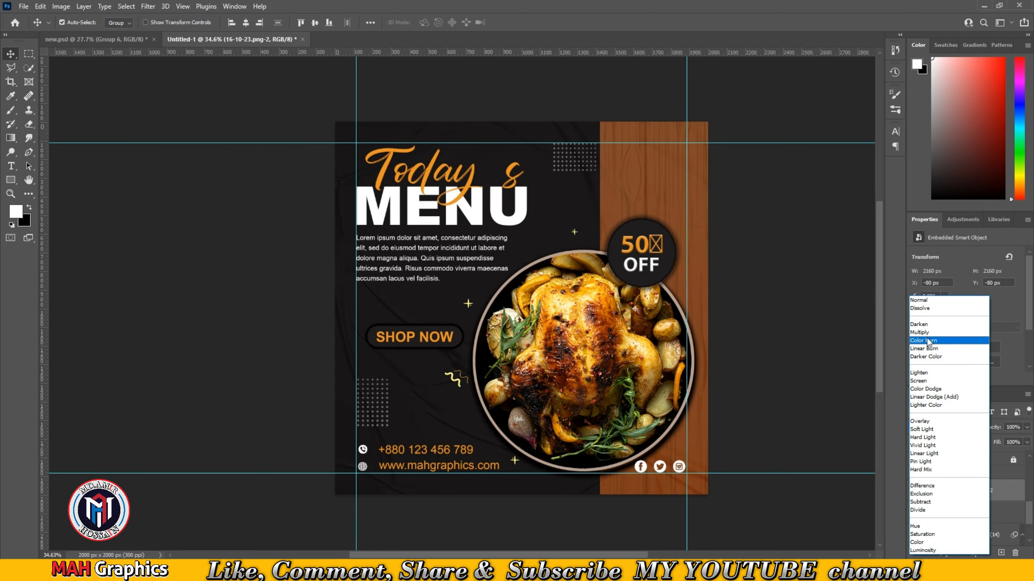
click(927, 338)
drag(822, 433, 805, 432)
click(970, 490)
drag(970, 492, 969, 467)
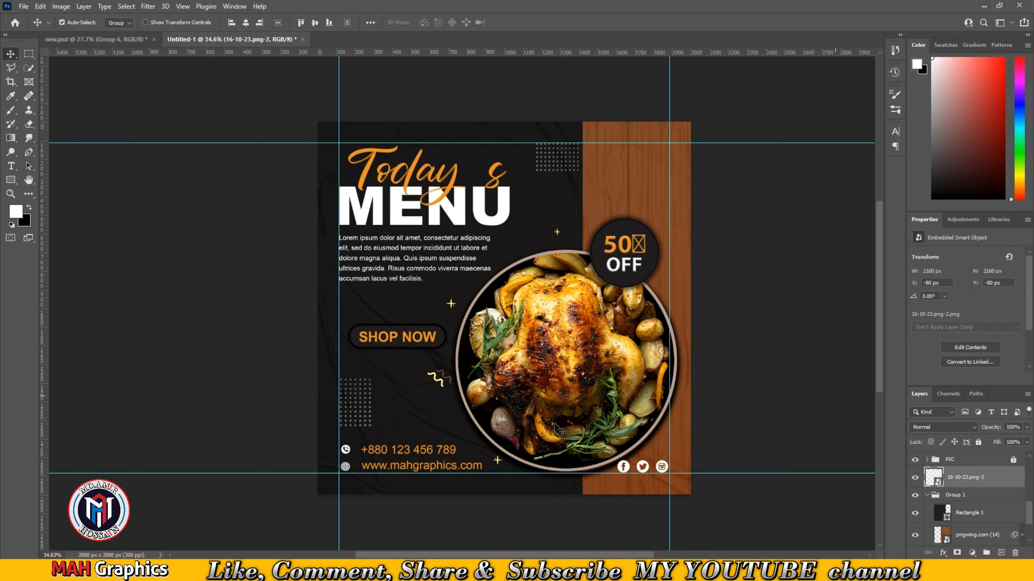
- Add a new layer in the PIC group and paint a large soft white glow behind the food plate
scroll(406, 407, up, 2)
drag(412, 403, 375, 320)
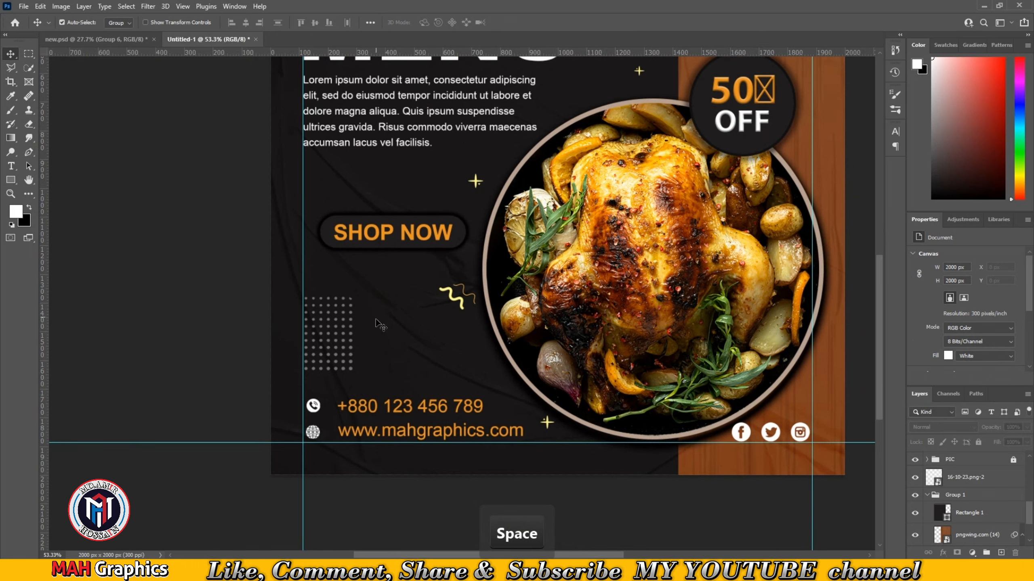
scroll(372, 236, down, 2)
drag(468, 244, 486, 308)
scroll(973, 506, up, 3)
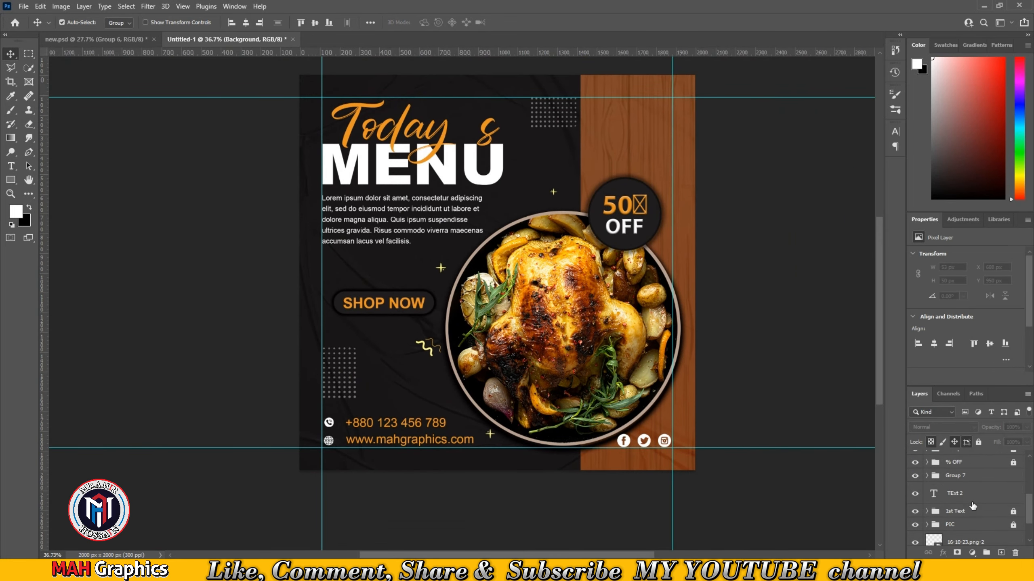
click(927, 525)
scroll(953, 520, down, 2)
click(960, 516)
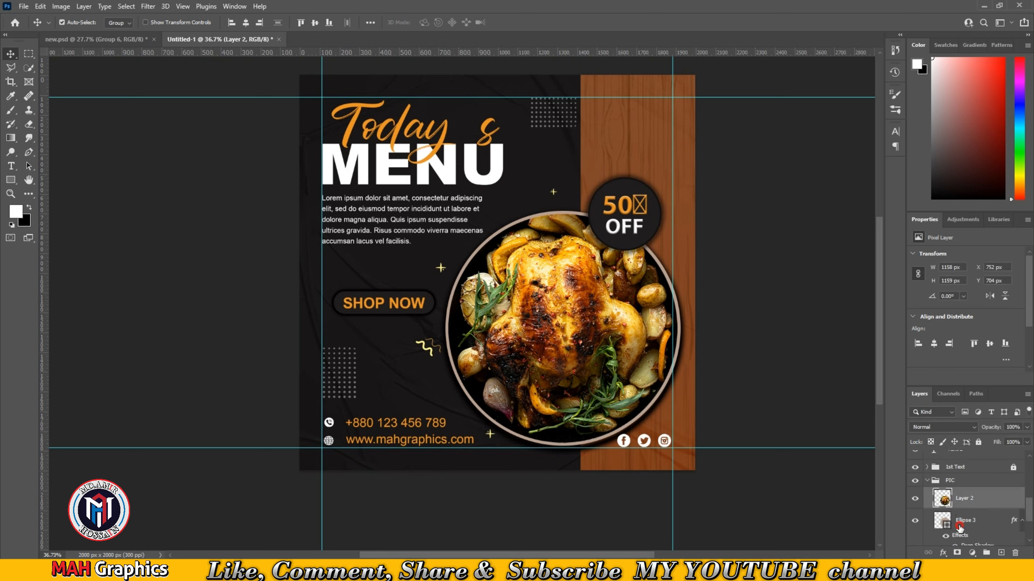
click(1001, 553)
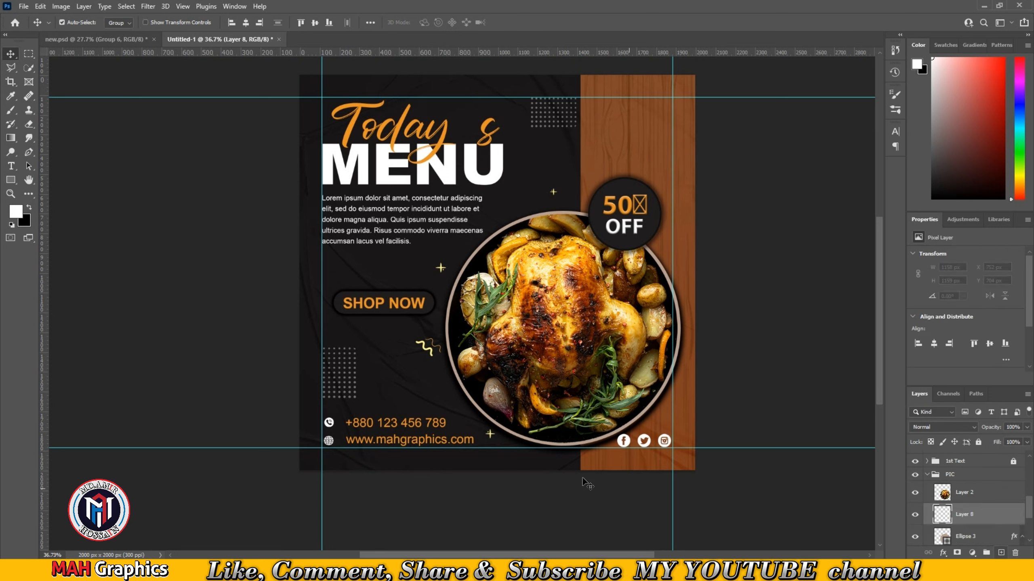
click(11, 109)
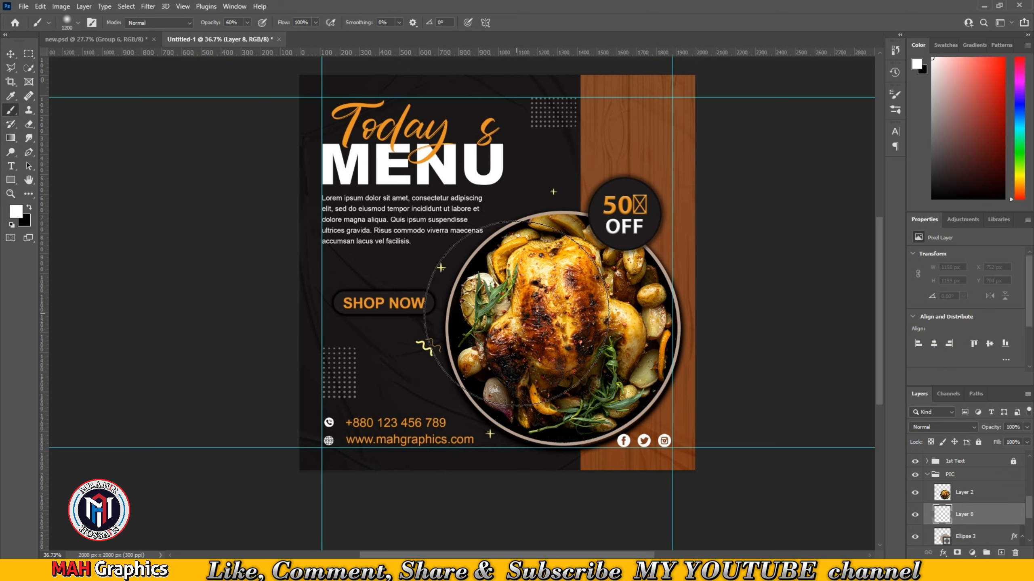
click(505, 309)
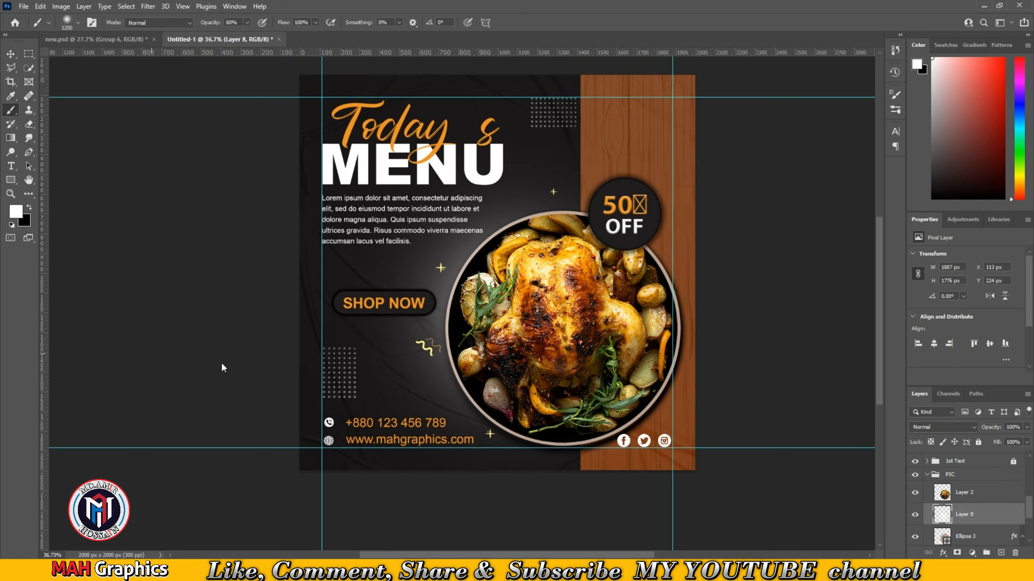
- Move the plate group slightly down and to the left
click(11, 58)
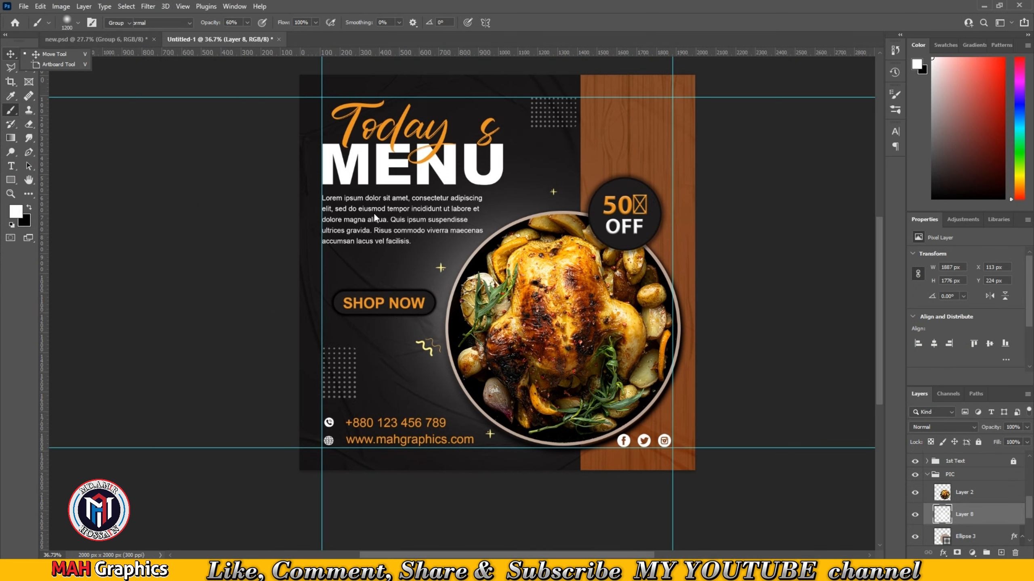
click(792, 249)
scroll(531, 272, down, 2)
drag(586, 251, 564, 286)
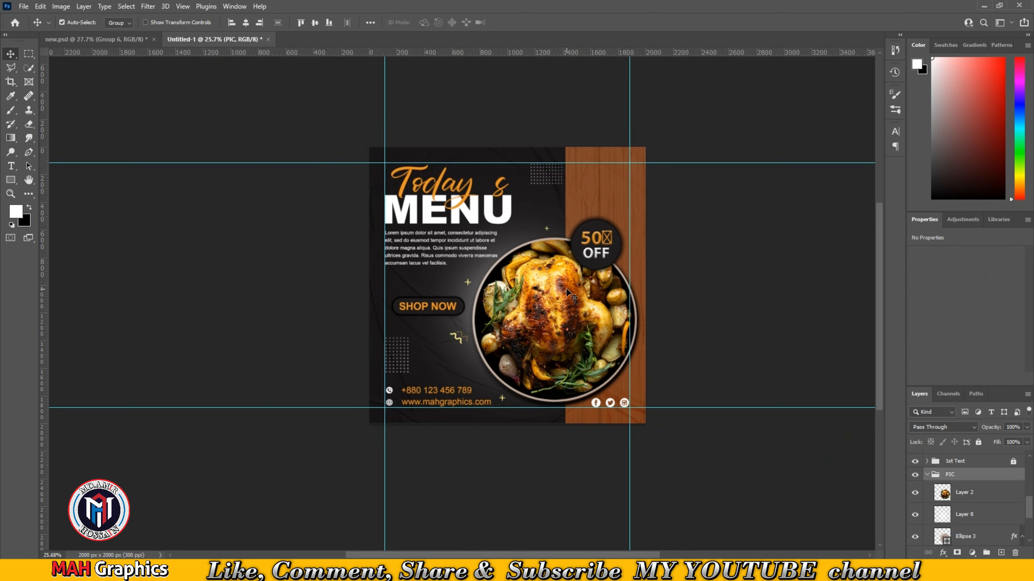
key(Down)
key(Left)
key(Left)
key(Left)
key(Left)
key(Left)
key(Left)
key(Left)
key(Left)
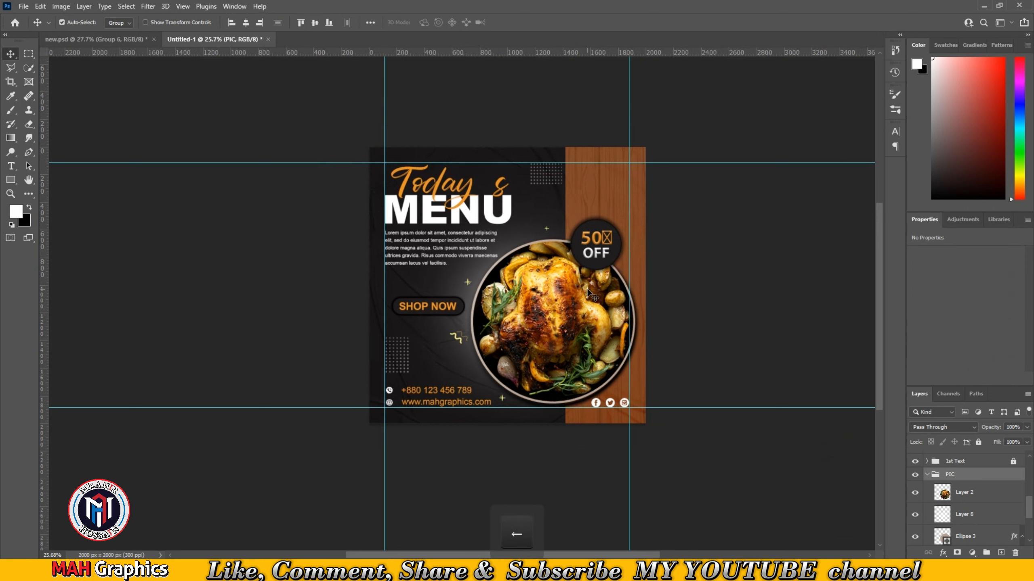
- Nudge the paragraph text up slightly
click(436, 239)
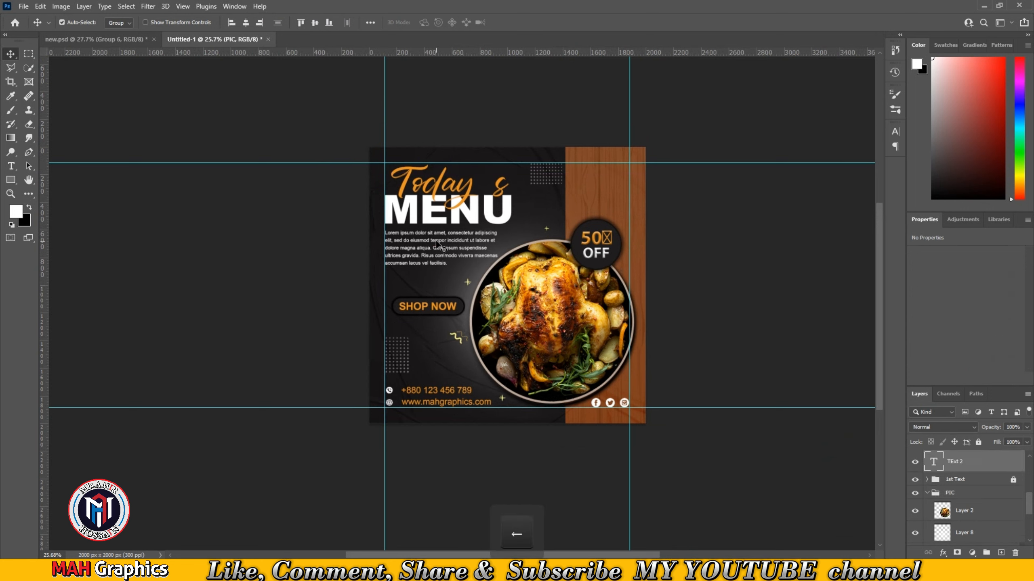
click(436, 241)
key(Up)
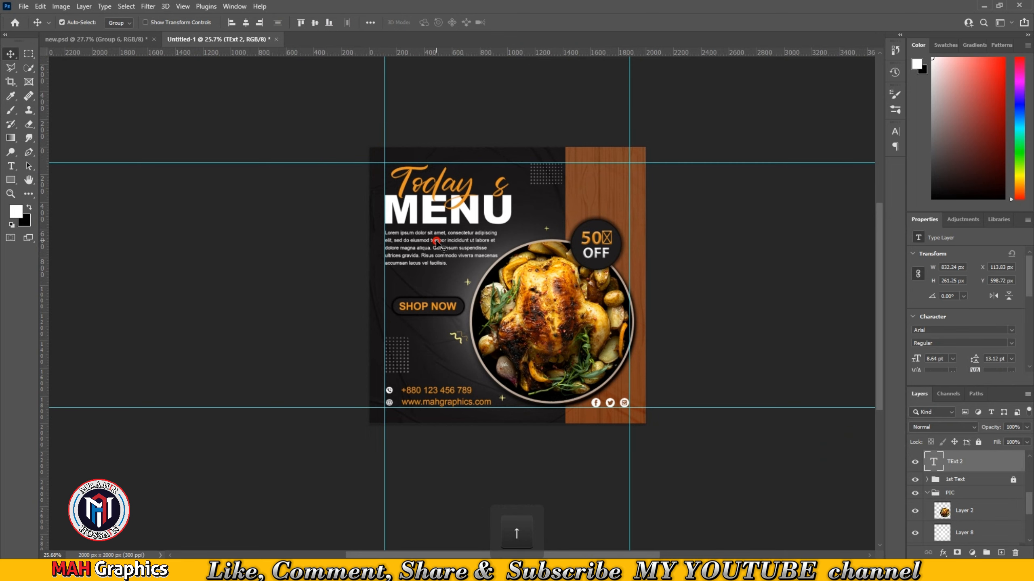
key(Up)
click(205, 71)
- Place the Mah-Text image and move it to the top of the wood panel
click(23, 6)
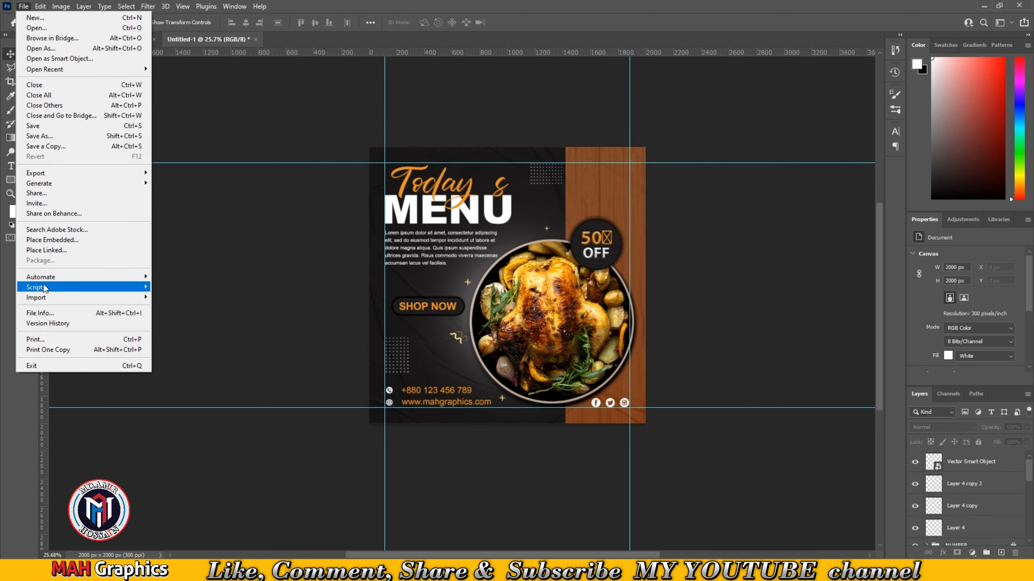
click(57, 240)
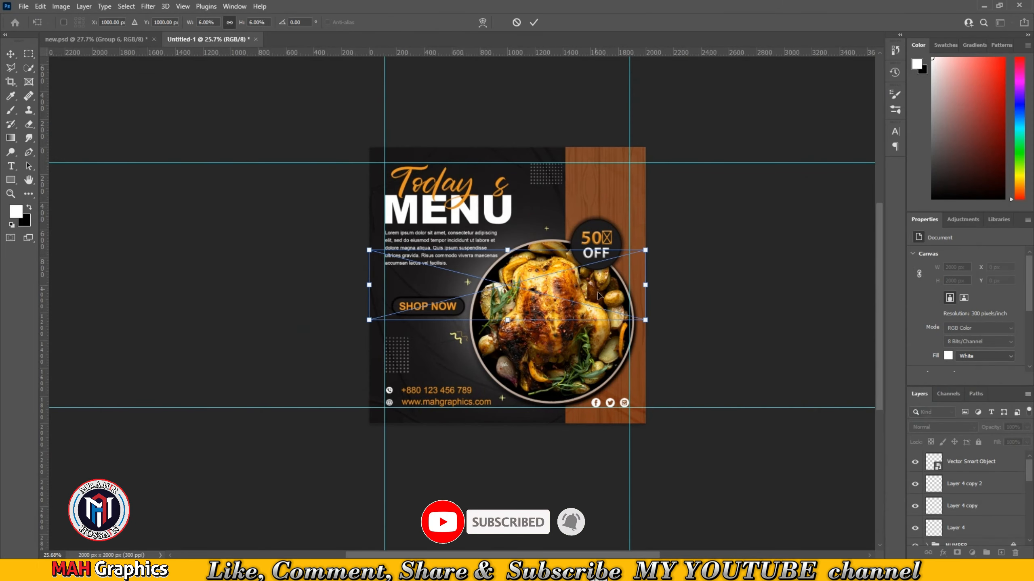
drag(645, 320, 563, 300)
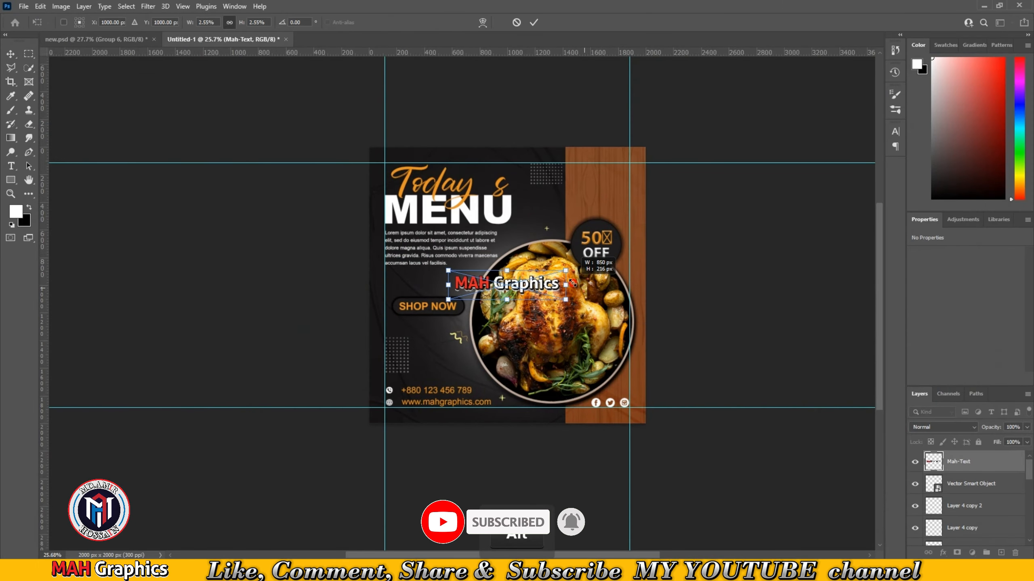
scroll(510, 284, up, 3)
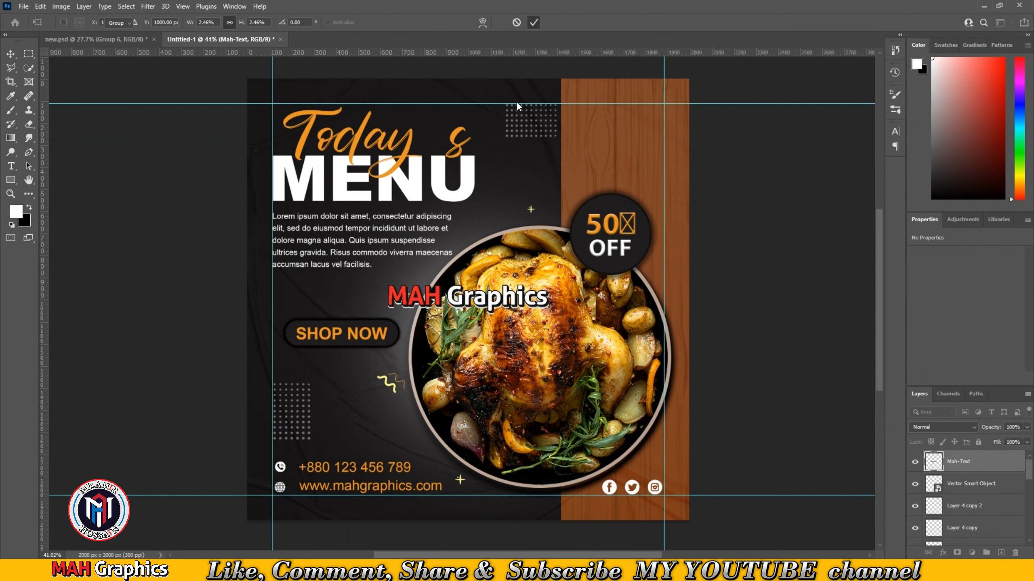
drag(489, 300, 623, 146)
- Scale the MAH Graphics text down to fit at the top of the wood panel
key(ctrl+t)
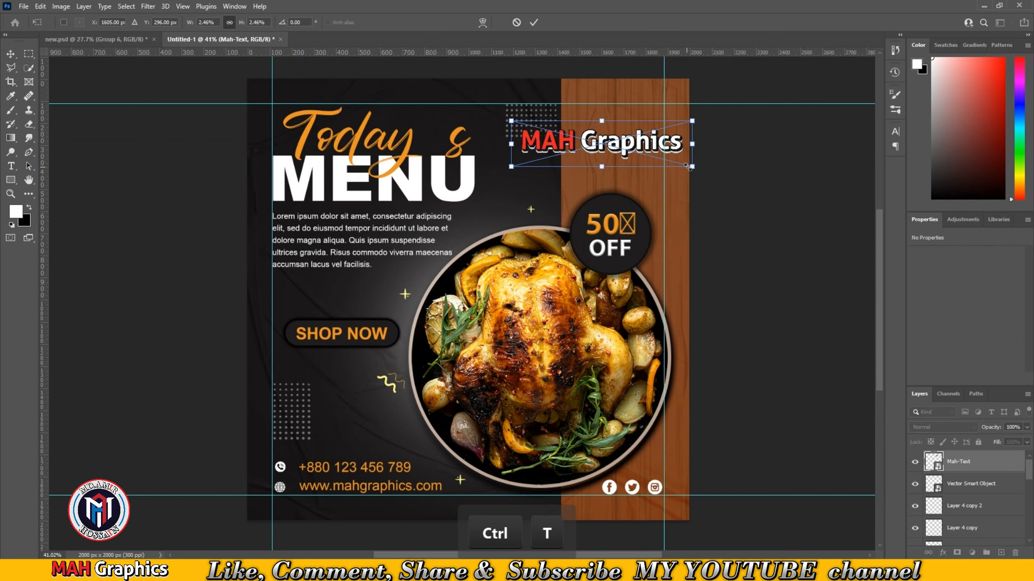
drag(679, 162, 616, 135)
click(533, 22)
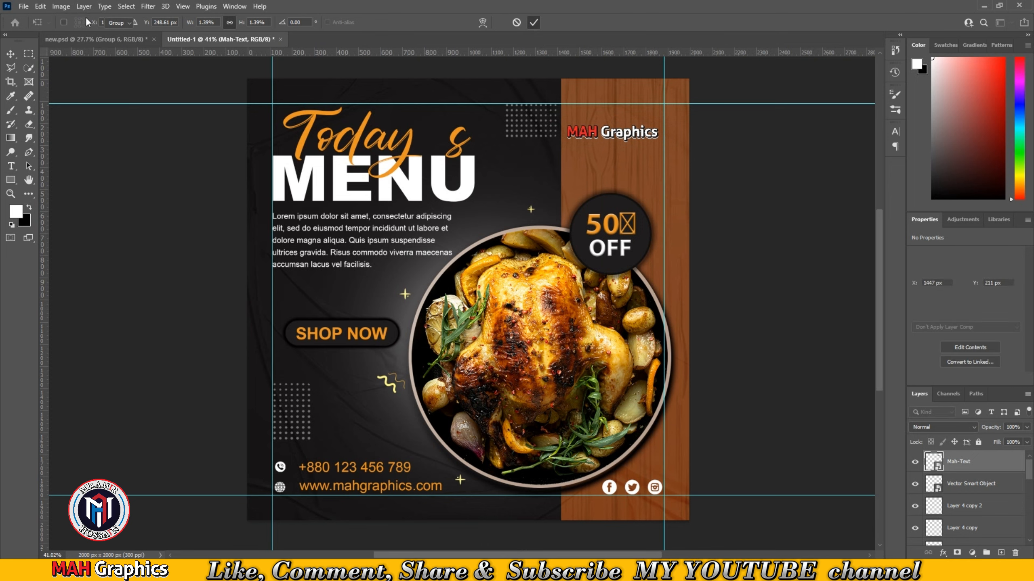
- Place the Mah-LOgo image as an embedded object and move it onto the top of the wood panel
click(23, 6)
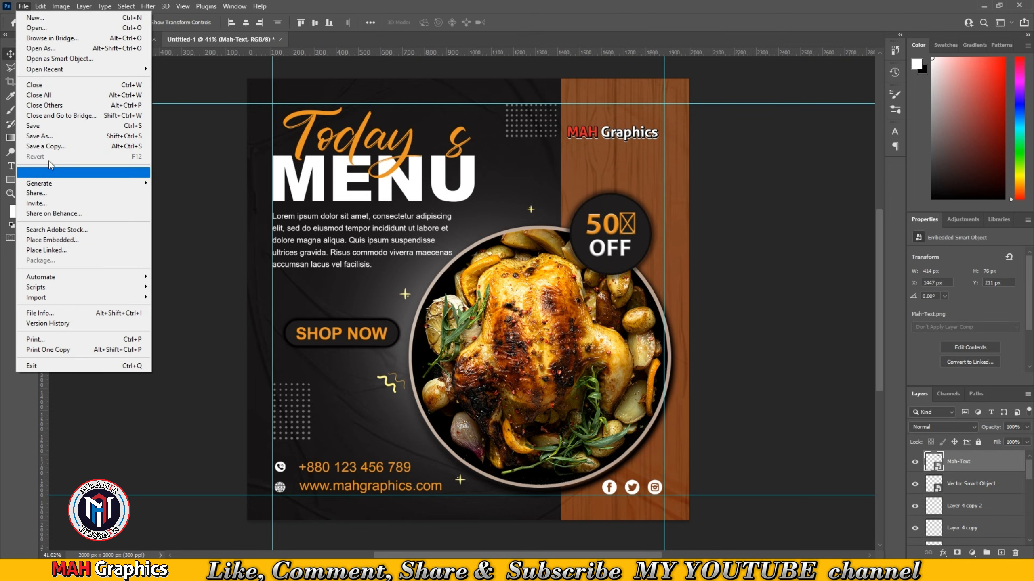
click(45, 240)
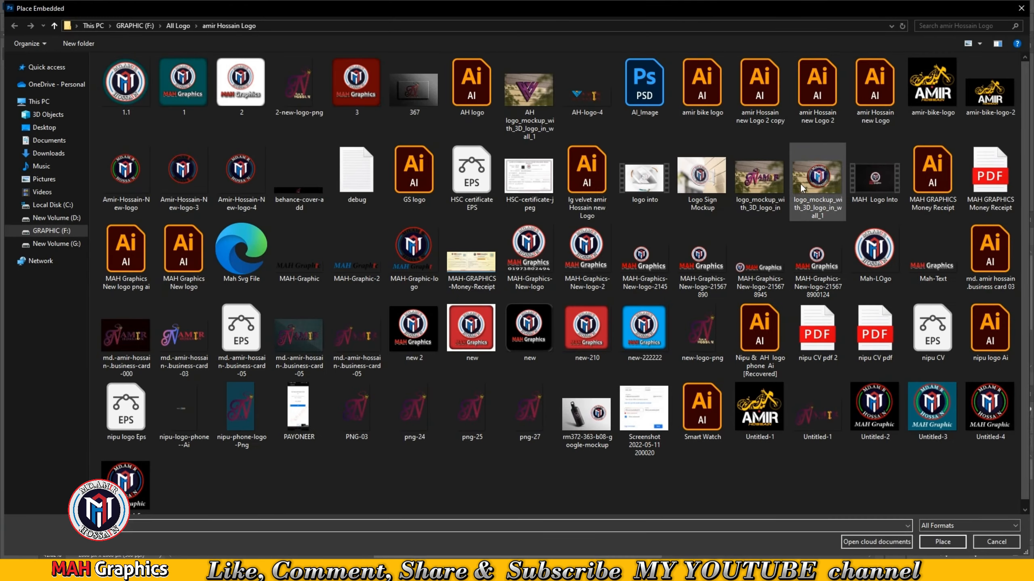
click(875, 250)
click(962, 545)
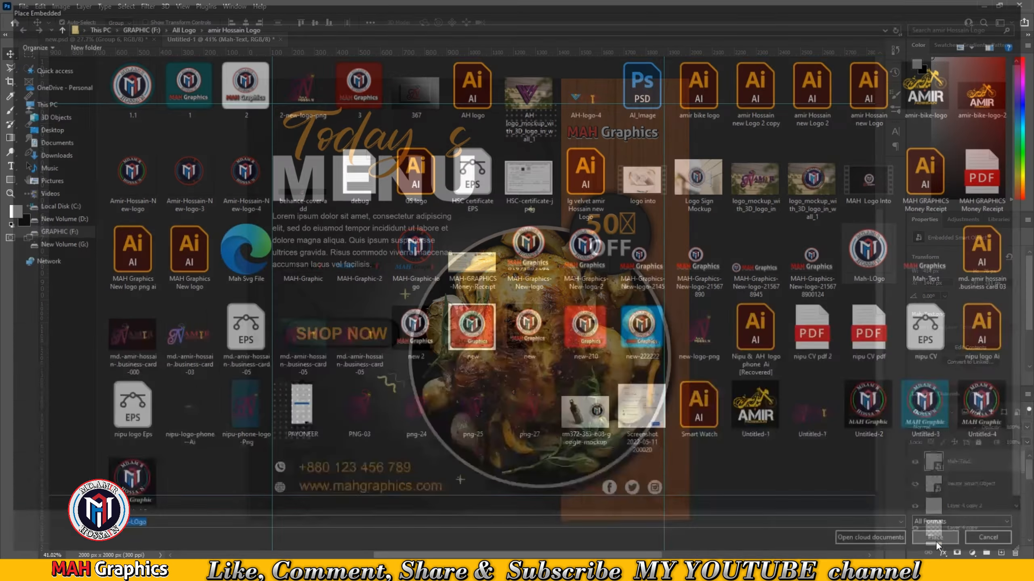
drag(598, 407, 555, 340)
drag(467, 320, 526, 198)
key(Return)
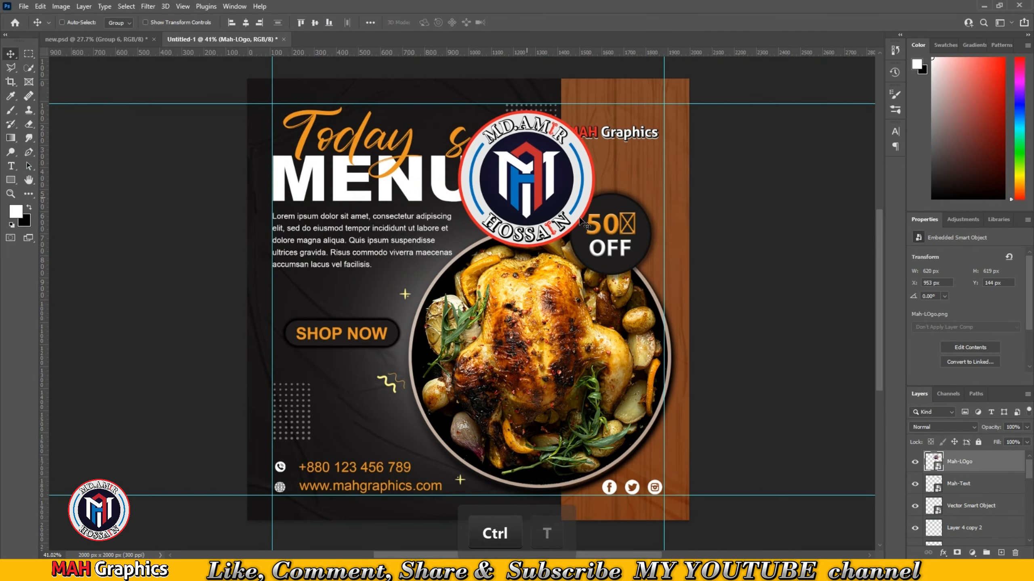
- Scale the logo down and position it left of the MAH Graphics text at the top of the wood panel
key(ctrl+t)
drag(611, 264, 583, 129)
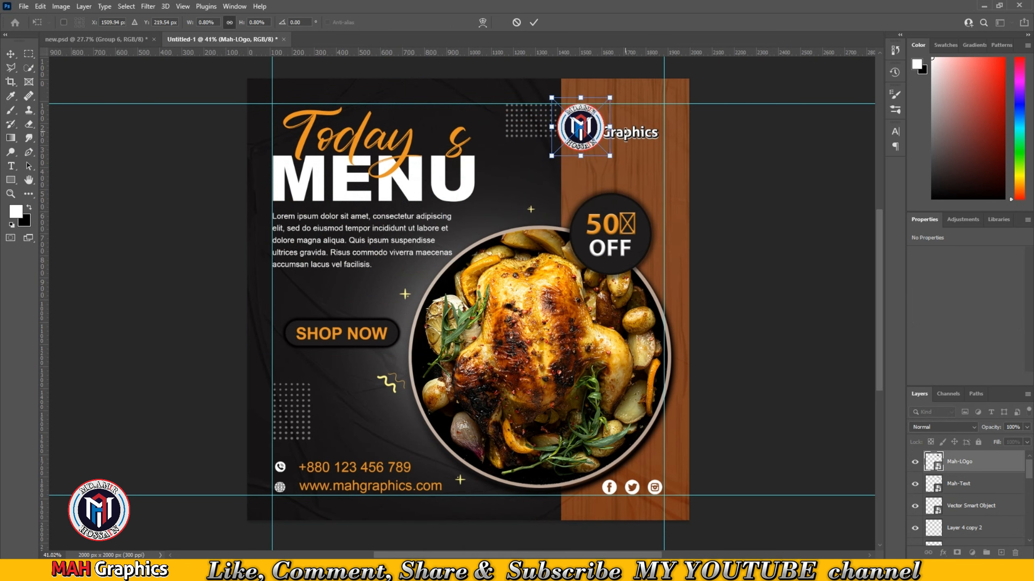
drag(611, 156, 632, 155)
click(534, 23)
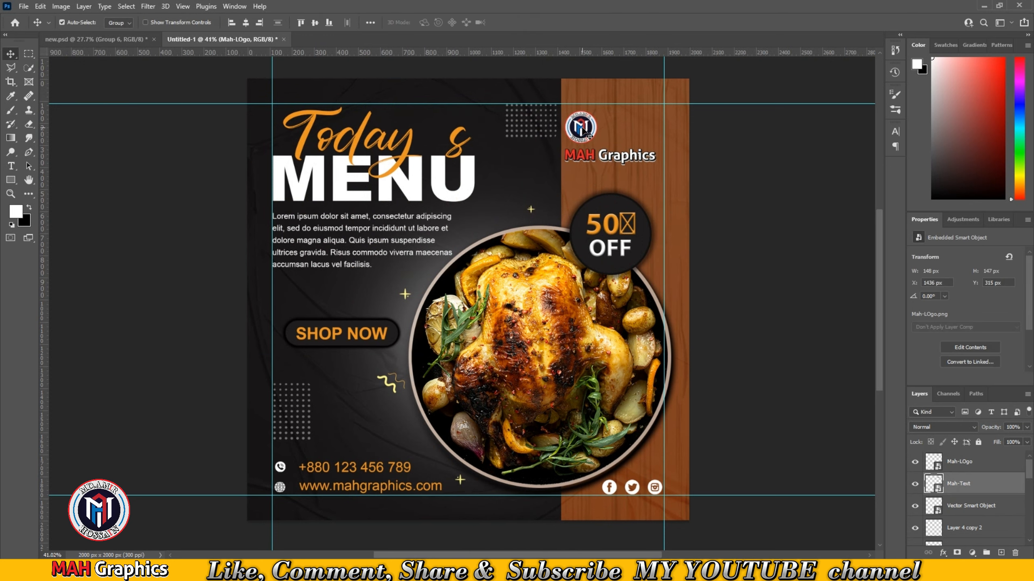
mouse_move(580, 127)
mouse_down()
mouse_move(616, 127)
mouse_move(581, 127)
mouse_up()
drag(612, 159, 630, 129)
key(ctrl+t)
click(531, 22)
- Shrink the logo slightly and align it level with the MAH Graphics text near the panel's top edge
scroll(600, 136, up, 3)
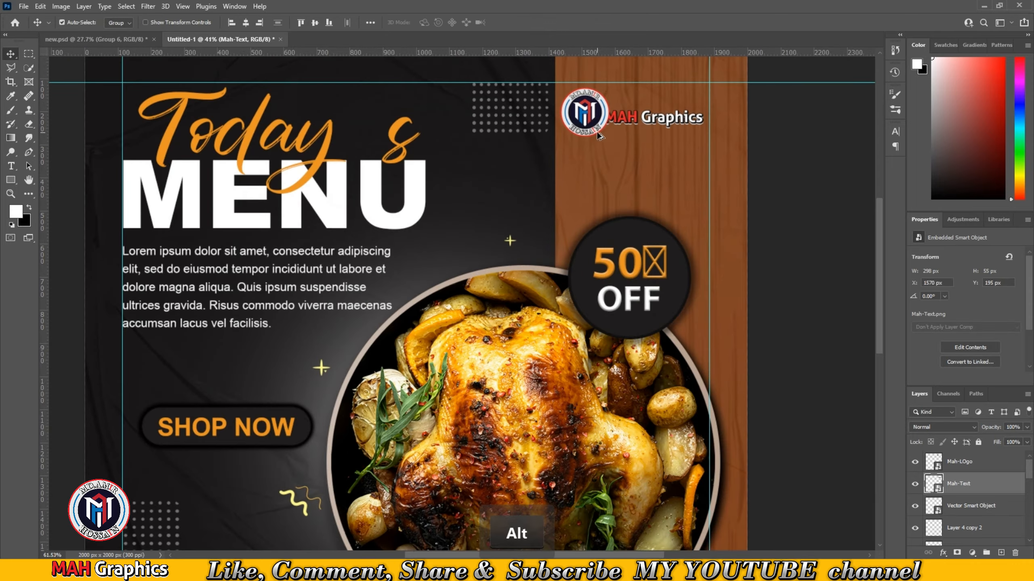
drag(594, 85, 584, 171)
scroll(566, 223, up, 5)
key(ctrl+t)
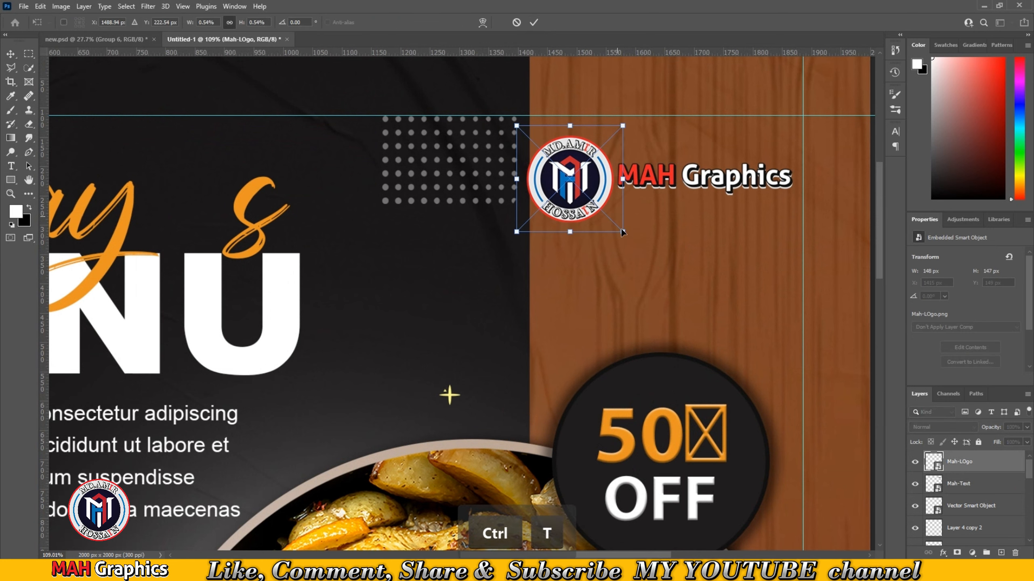
drag(622, 233, 615, 224)
click(533, 22)
drag(576, 182, 570, 157)
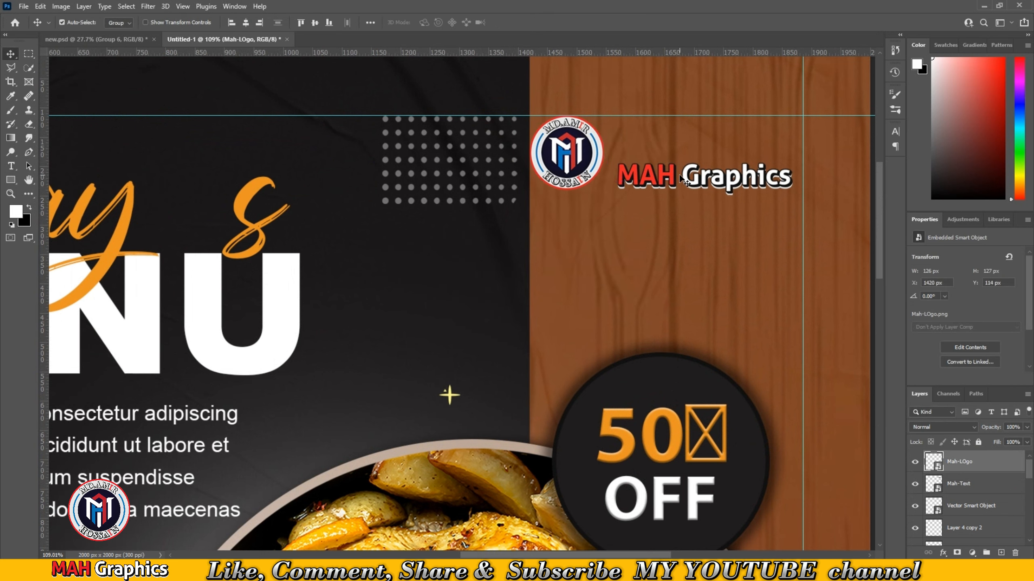
drag(694, 185, 692, 158)
drag(559, 157, 570, 157)
scroll(528, 374, down, 5)
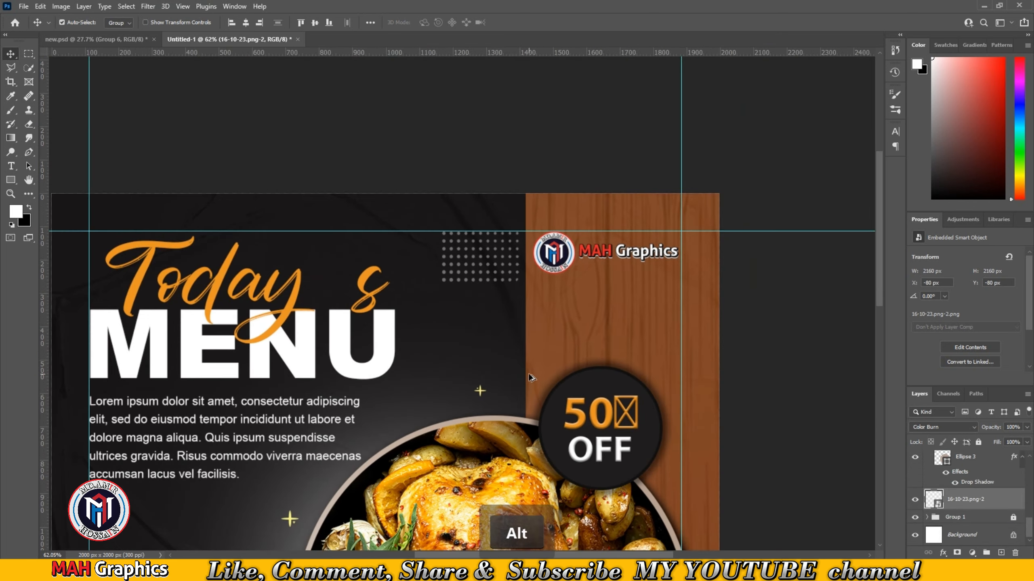
drag(546, 357, 545, 270)
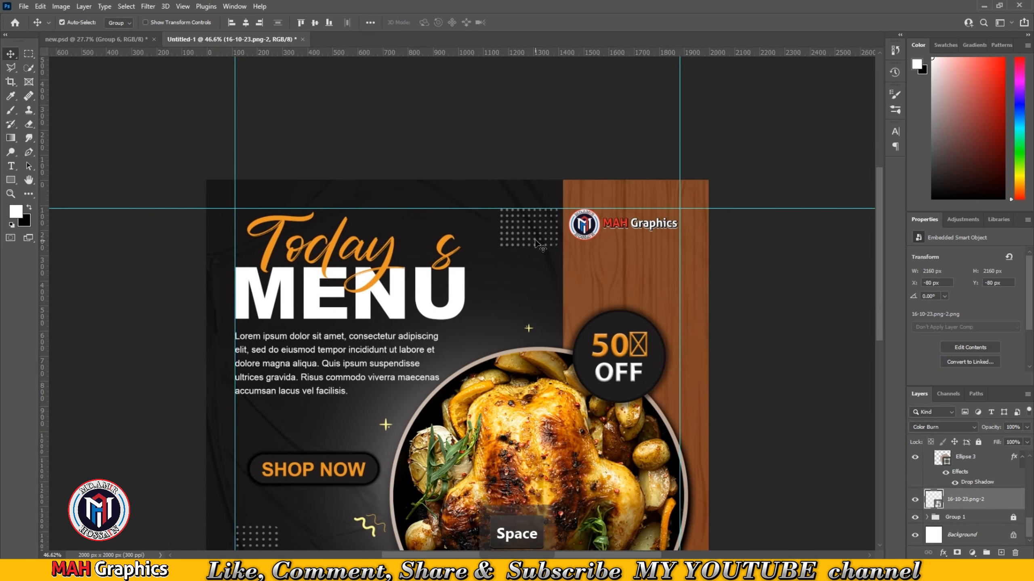
click(716, 357)
scroll(916, 490, up, 10)
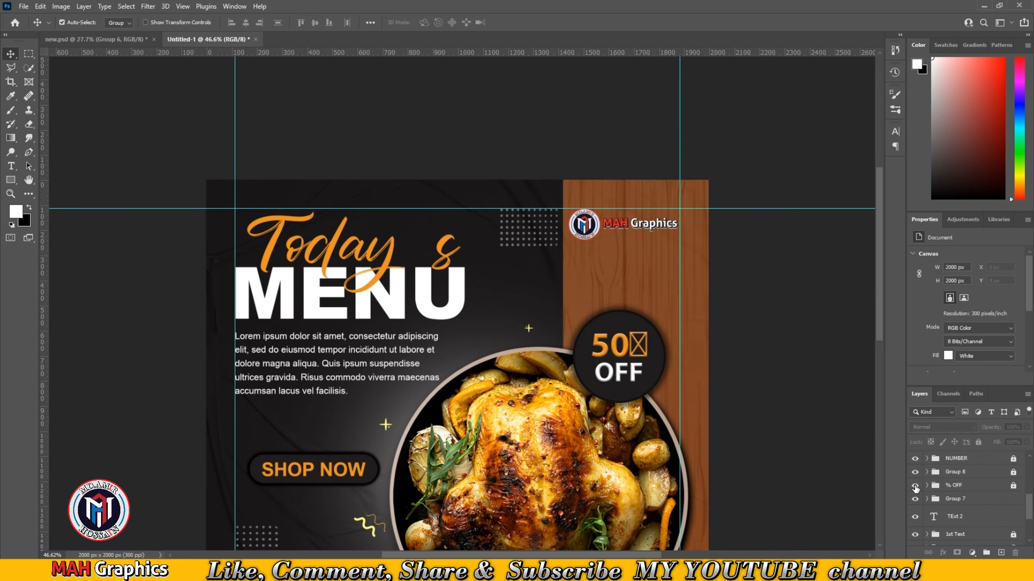